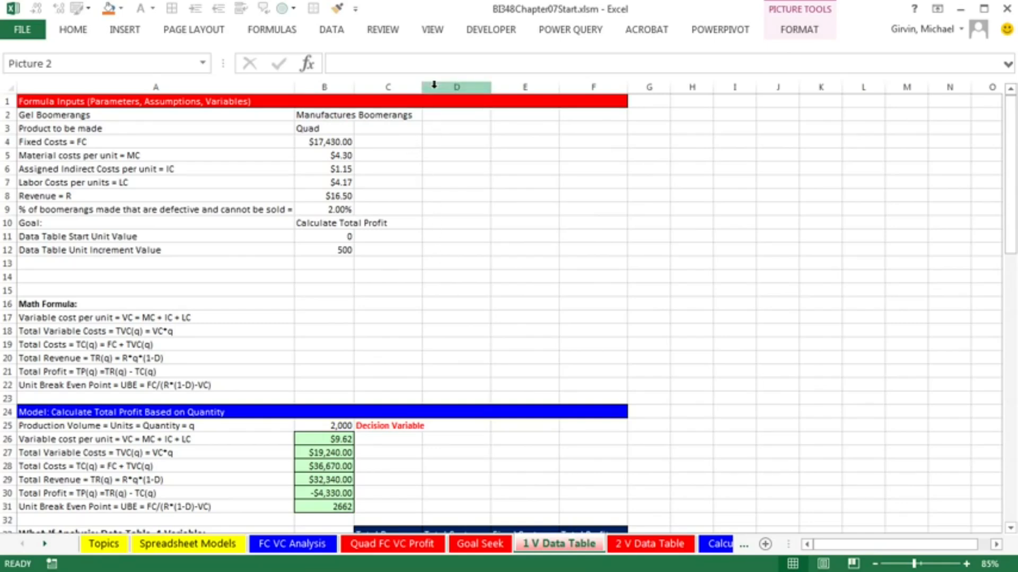
# - Examine the total profit model, the one-variable what-if tables and the sample break-even chart on the 1 V Data Table sheet
pyautogui.scroll(-1, 485, 294)
pyautogui.scroll(-3, 485, 294)
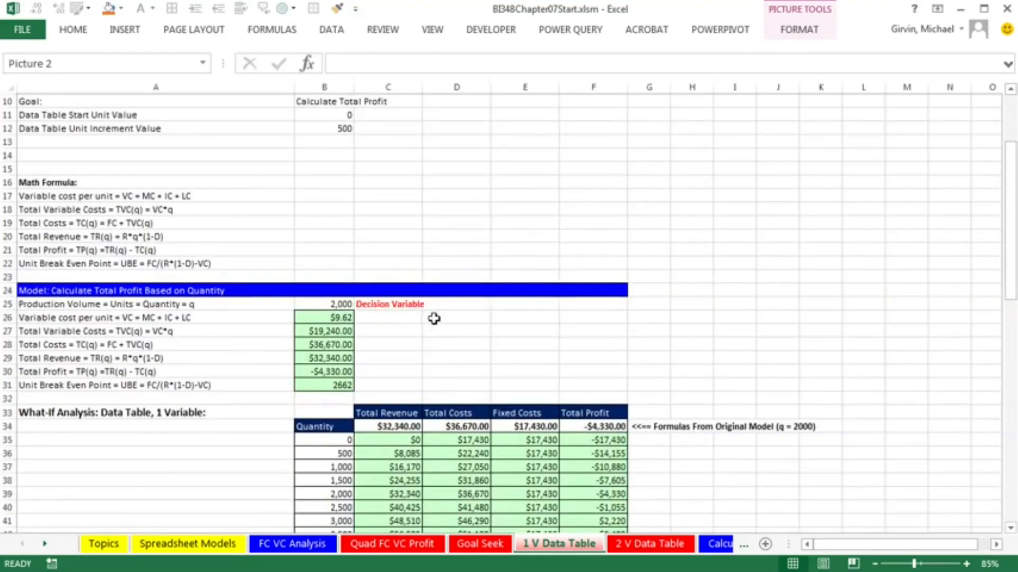
pyautogui.scroll(-2, 462, 318)
pyautogui.scroll(-1, 508, 317)
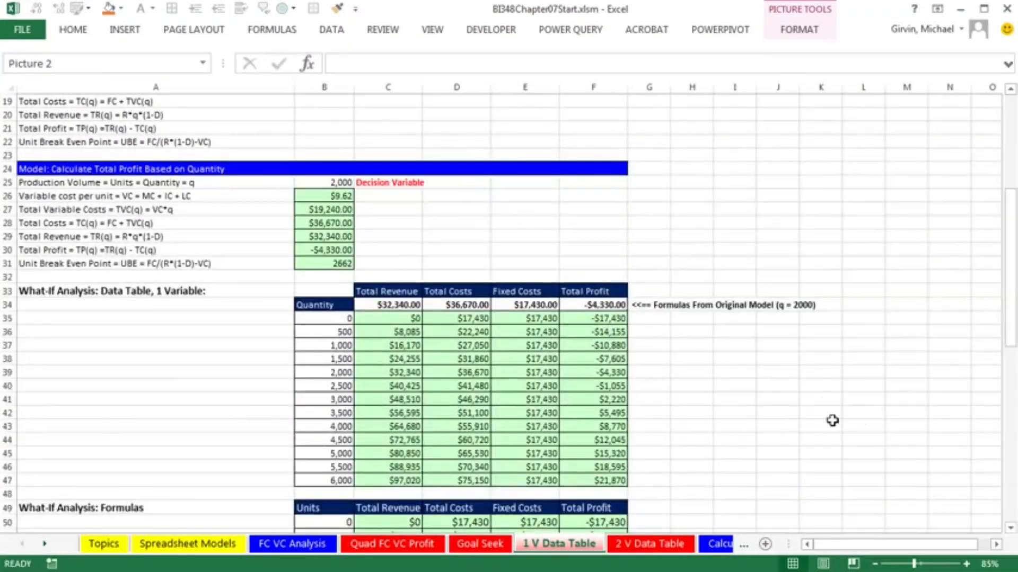
pyautogui.click(1010, 90)
pyautogui.click(1010, 90)
pyautogui.click(1010, 90)
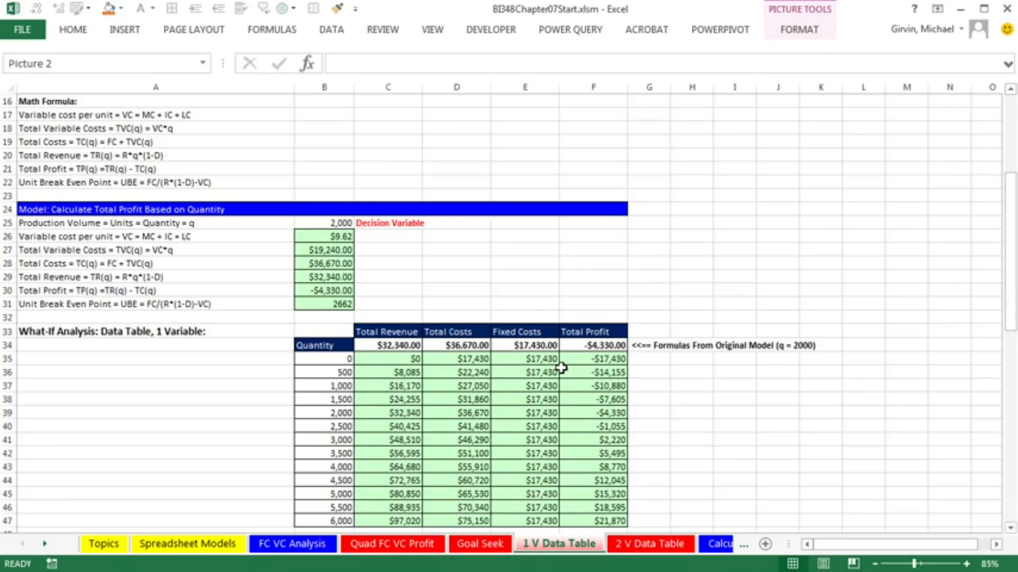
pyautogui.scroll(-12, 561, 367)
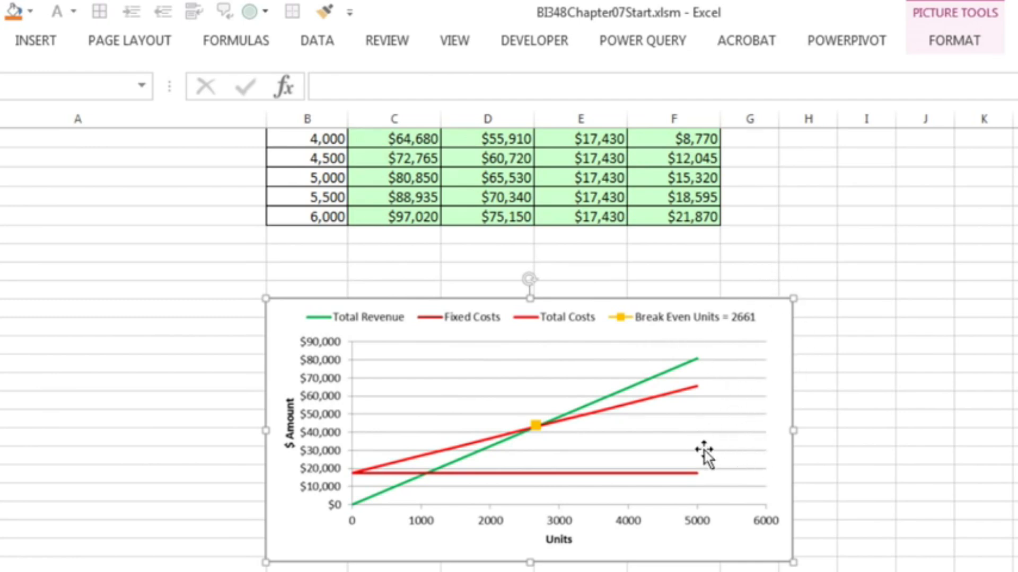
pyautogui.scroll(3, 700, 453)
pyautogui.scroll(7, 695, 450)
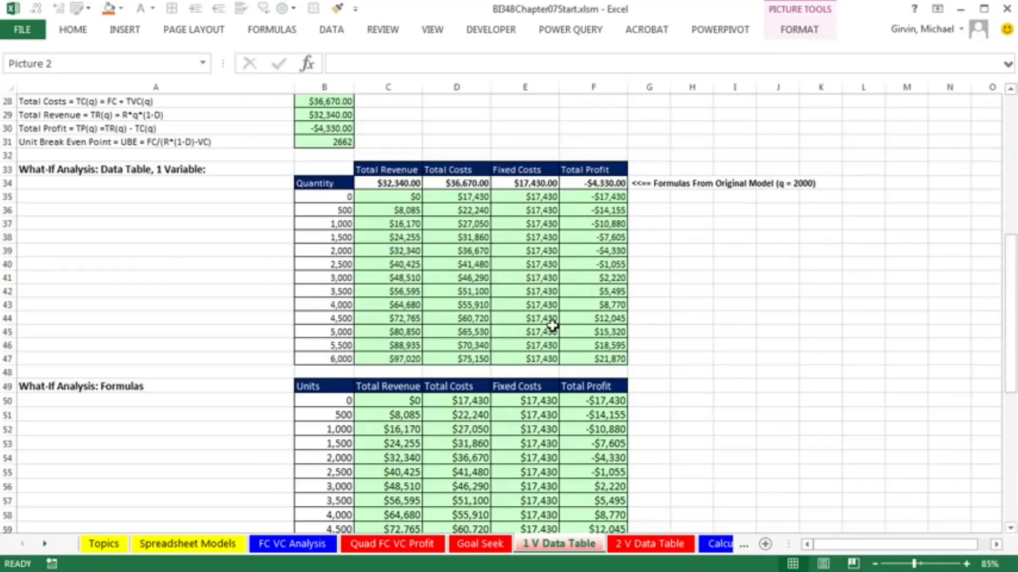
# - Inspect the data table formulas in E45 and in the Total Revenue results C35:C47, comparing them with the formula-based table below
pyautogui.click(552, 326)
pyautogui.scroll(2, 552, 325)
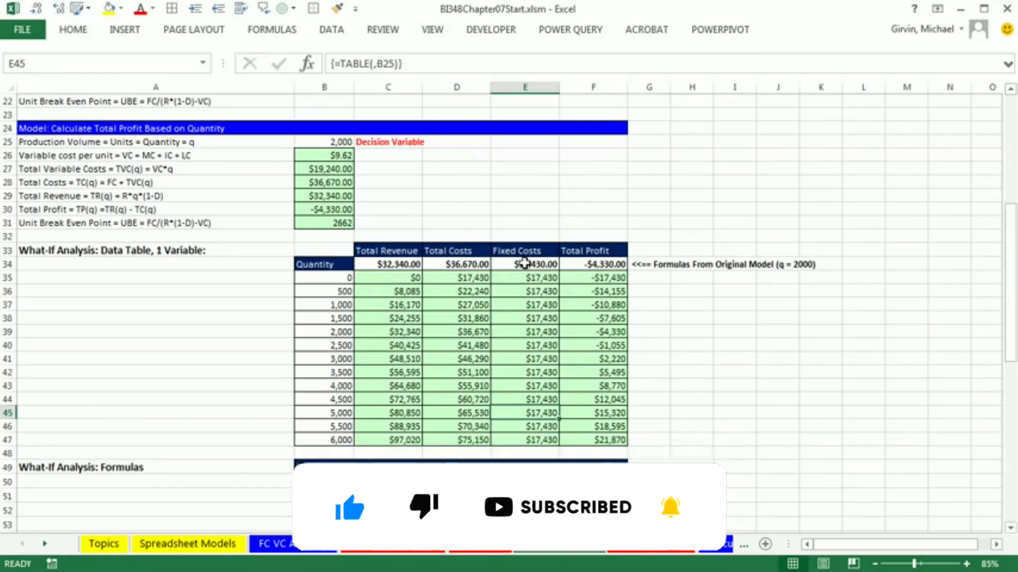
pyautogui.scroll(-1, 477, 404)
pyautogui.scroll(-3, 471, 426)
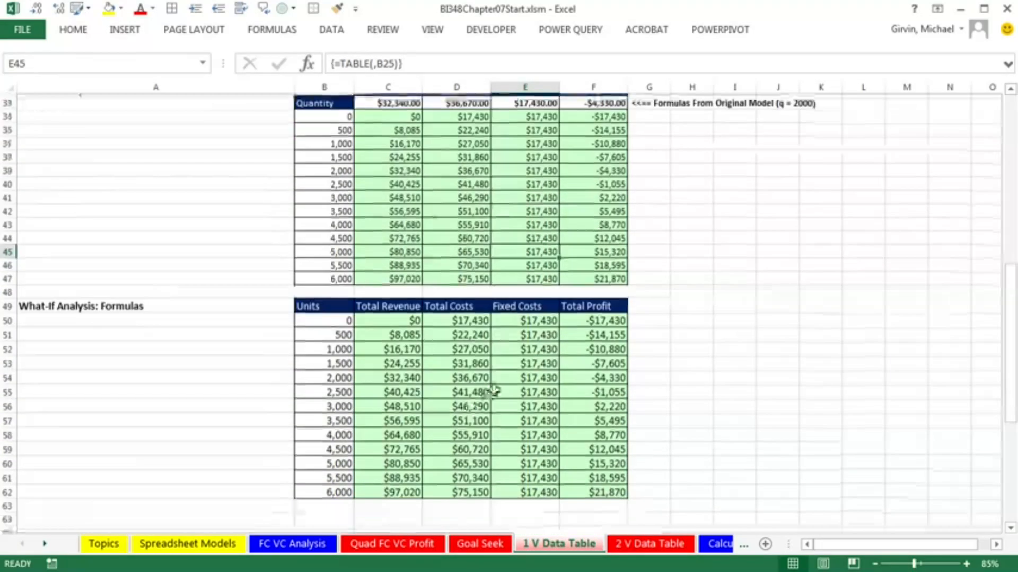
pyautogui.scroll(3, 446, 312)
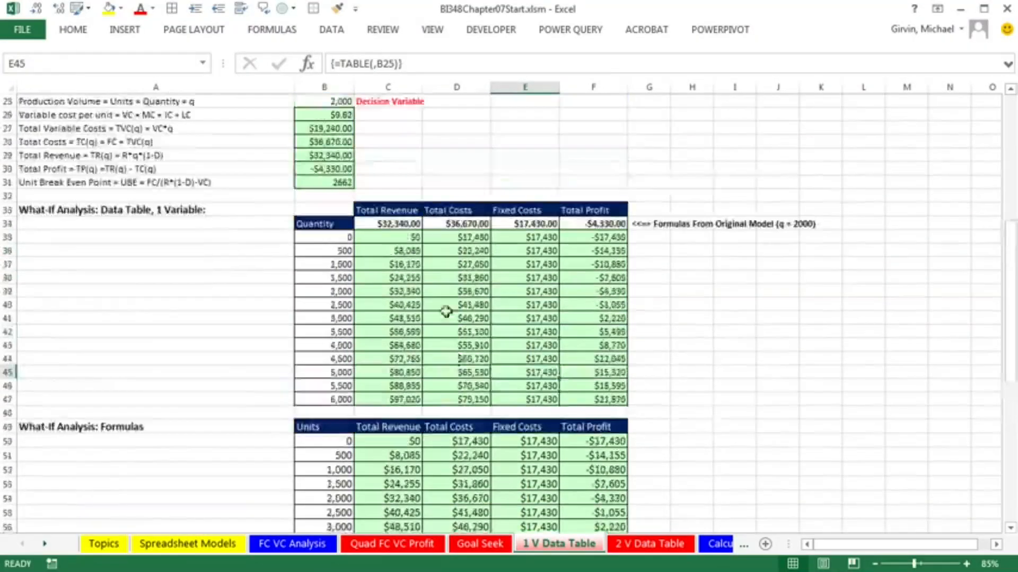
pyautogui.click(392, 238)
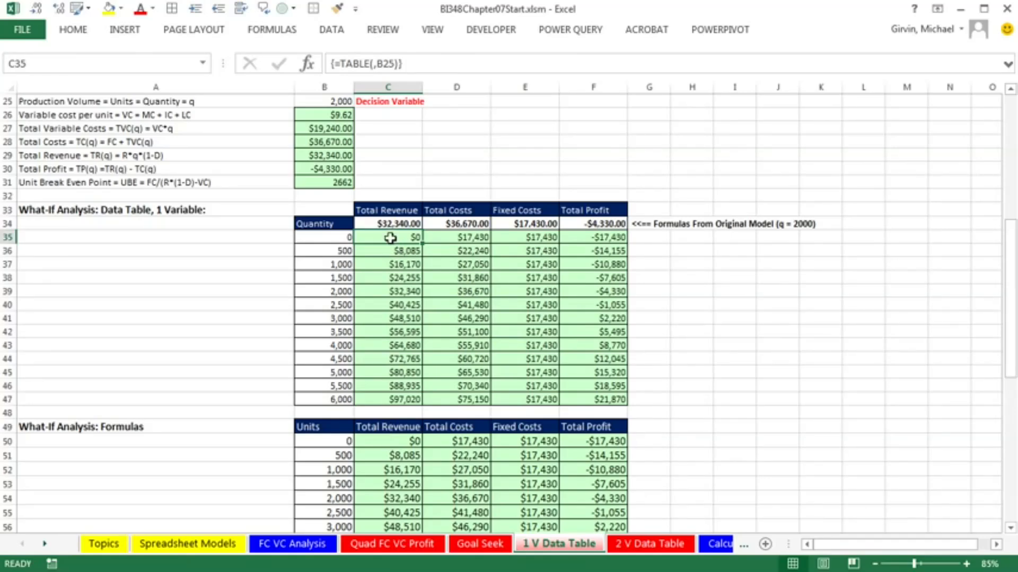
pyautogui.moveTo(386, 237); pyautogui.dragTo(403, 395)
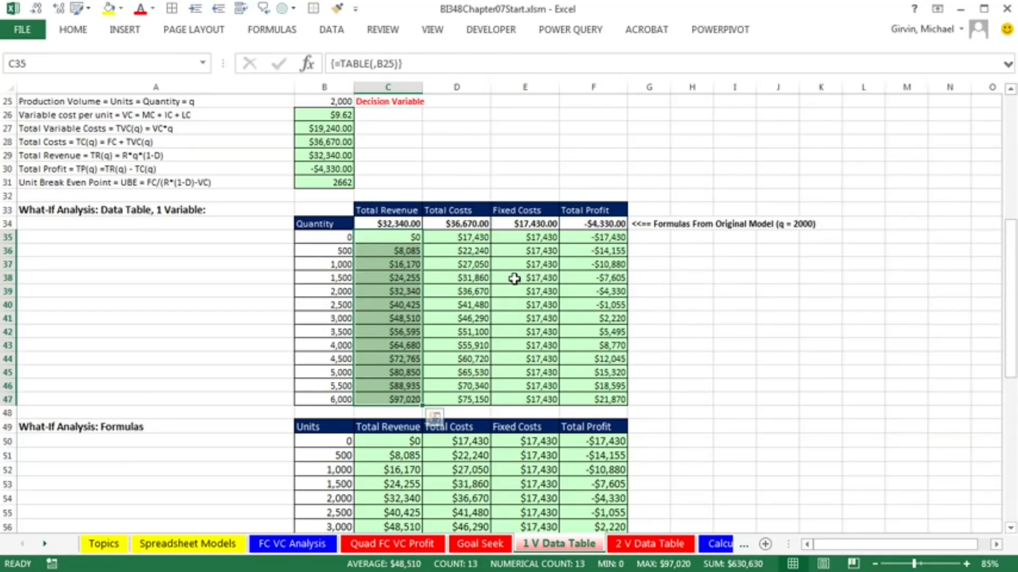
# - Check the Total Revenue formula in C50 of the What-If Analysis: Formulas table, leaving it unedited
pyautogui.scroll(-4, 515, 278)
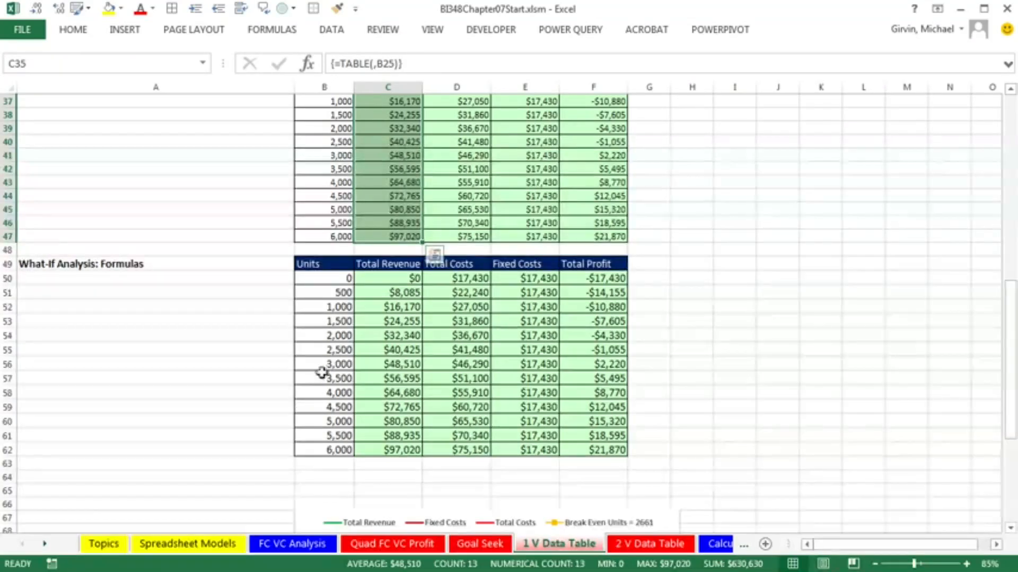
pyautogui.doubleClick(396, 279)
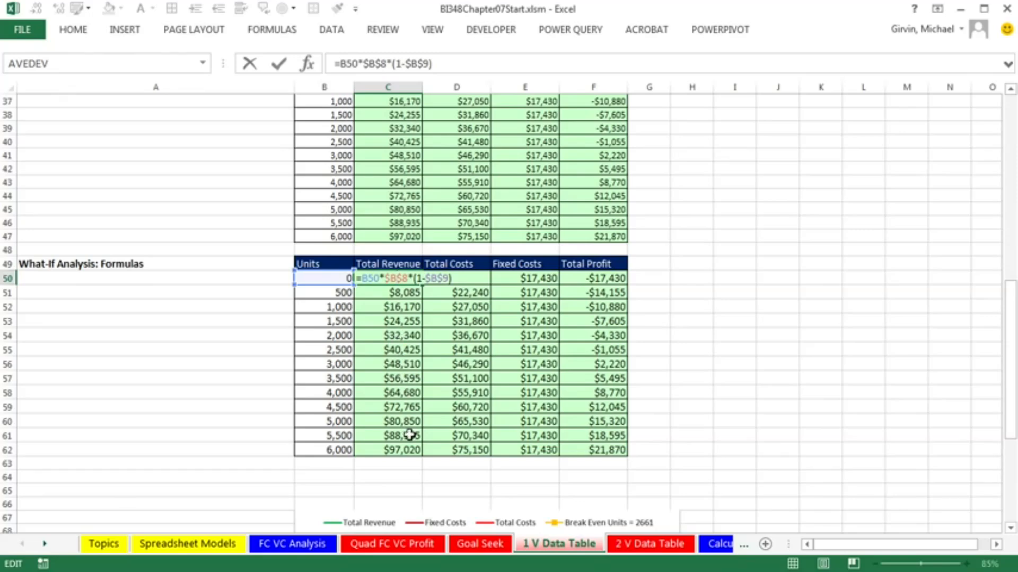
pyautogui.press('Escape')
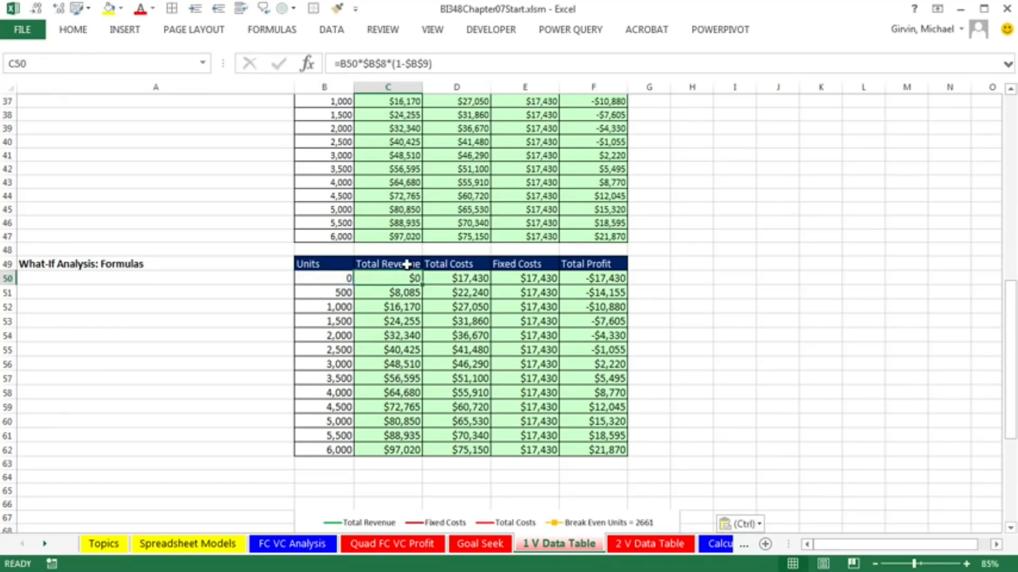
pyautogui.click(408, 264)
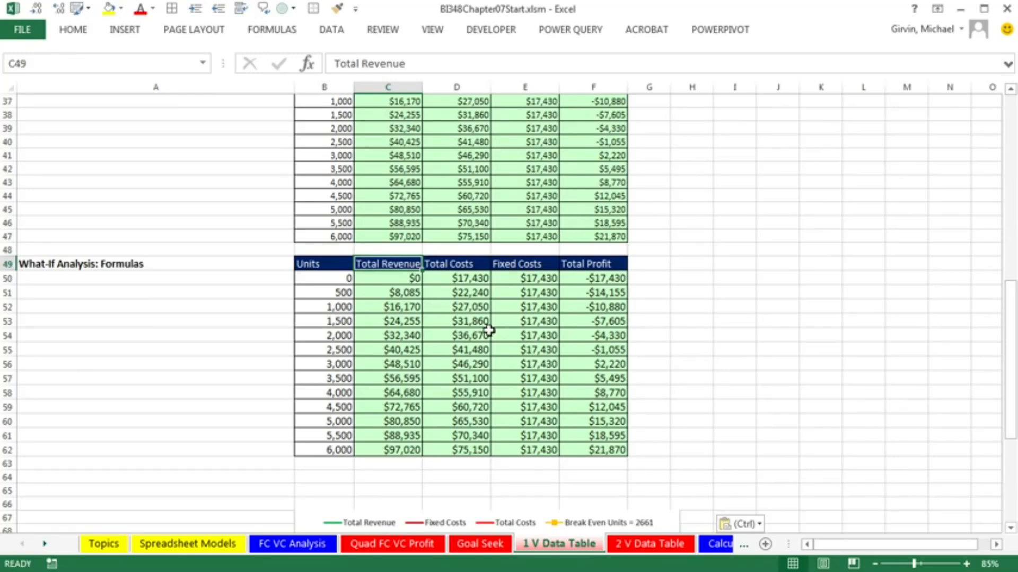
# - Review the one-variable data table's 2,000-unit row, Quantity and Total Revenue columns, full range B33:F47 and the formula in C34
pyautogui.scroll(4, 487, 337)
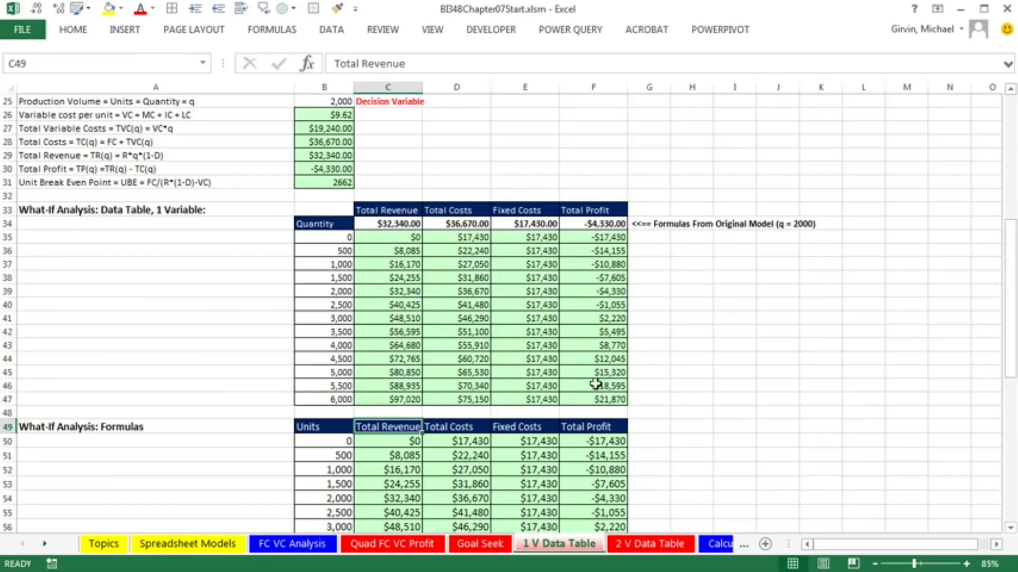
pyautogui.moveTo(505, 288); pyautogui.dragTo(598, 290)
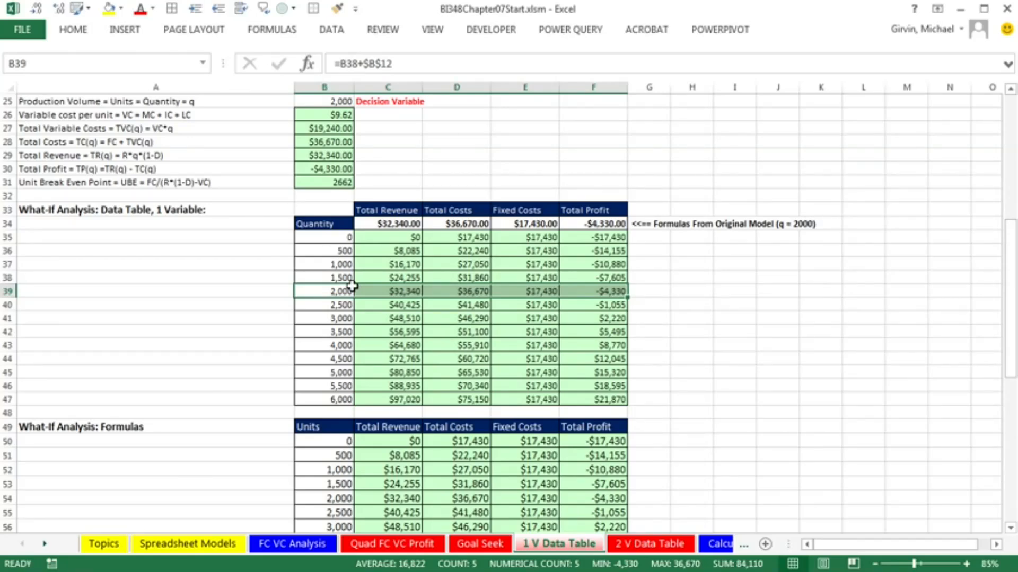
pyautogui.moveTo(327, 223); pyautogui.dragTo(330, 395)
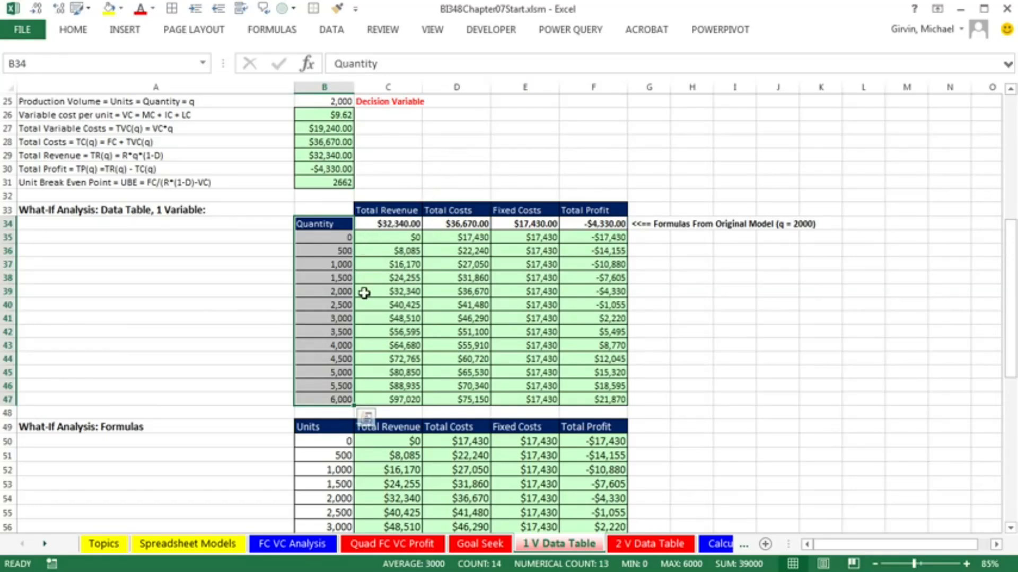
pyautogui.moveTo(389, 237); pyautogui.dragTo(390, 404)
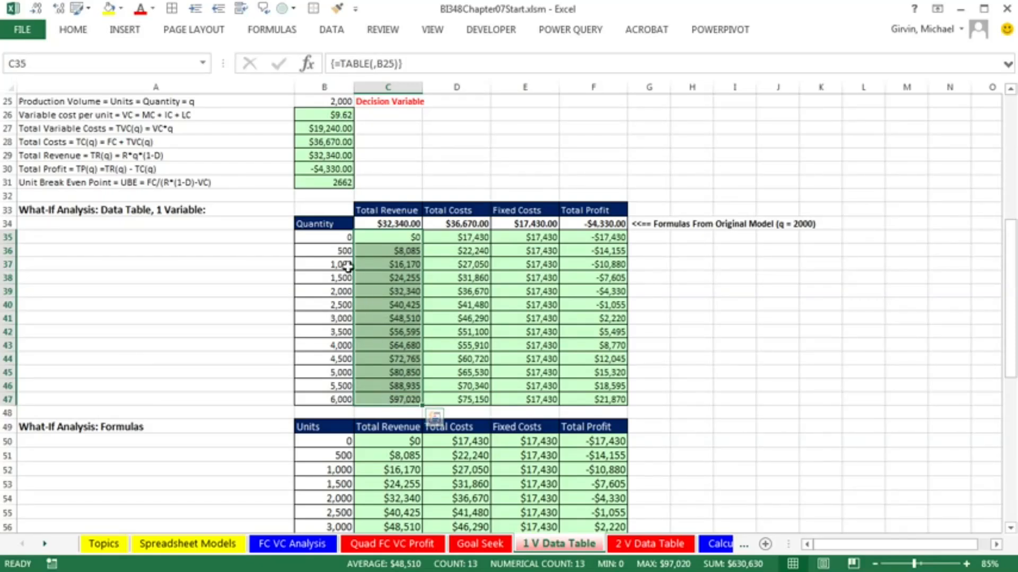
pyautogui.moveTo(328, 239); pyautogui.dragTo(345, 398)
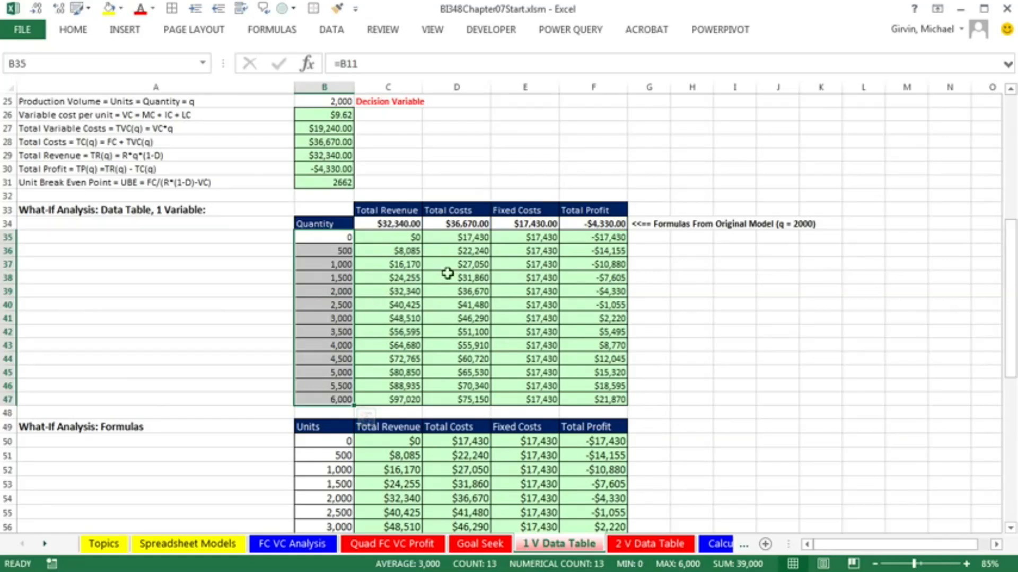
pyautogui.moveTo(340, 212); pyautogui.dragTo(595, 398)
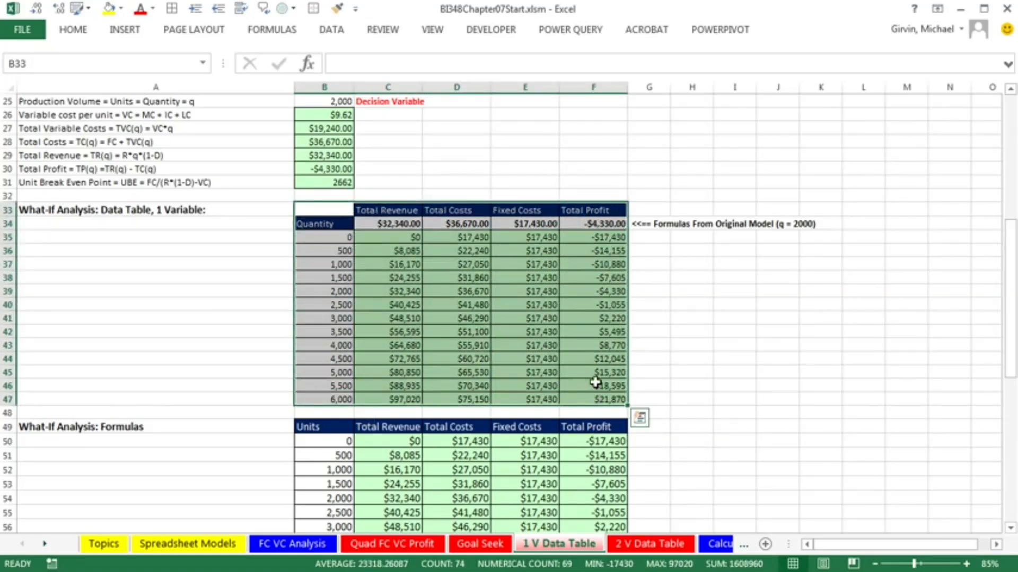
pyautogui.click(388, 226)
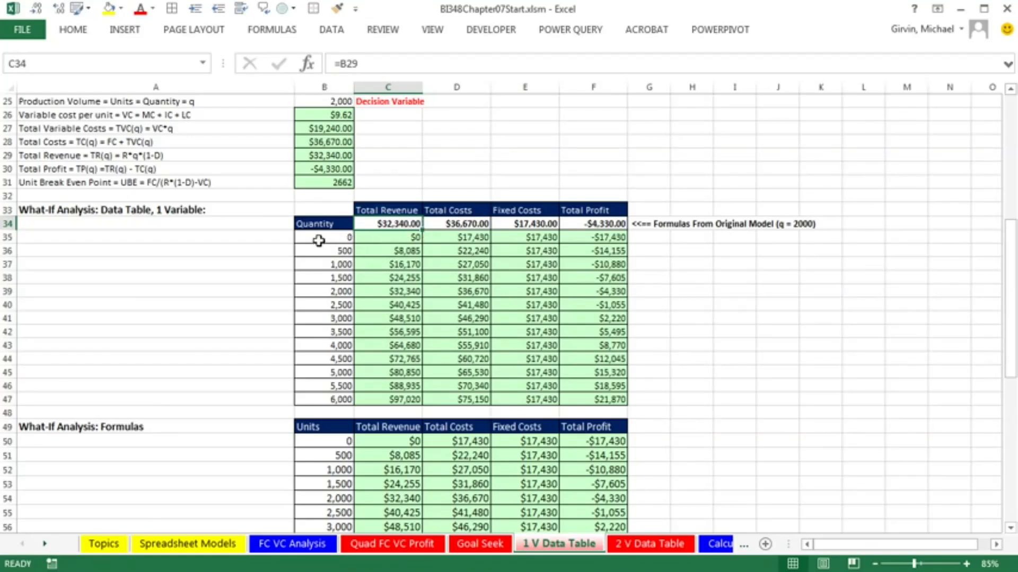
# - Insert a Scatter with Straight Lines chart, without markers, from the data table range B35:F47
pyautogui.moveTo(322, 241); pyautogui.dragTo(589, 399)
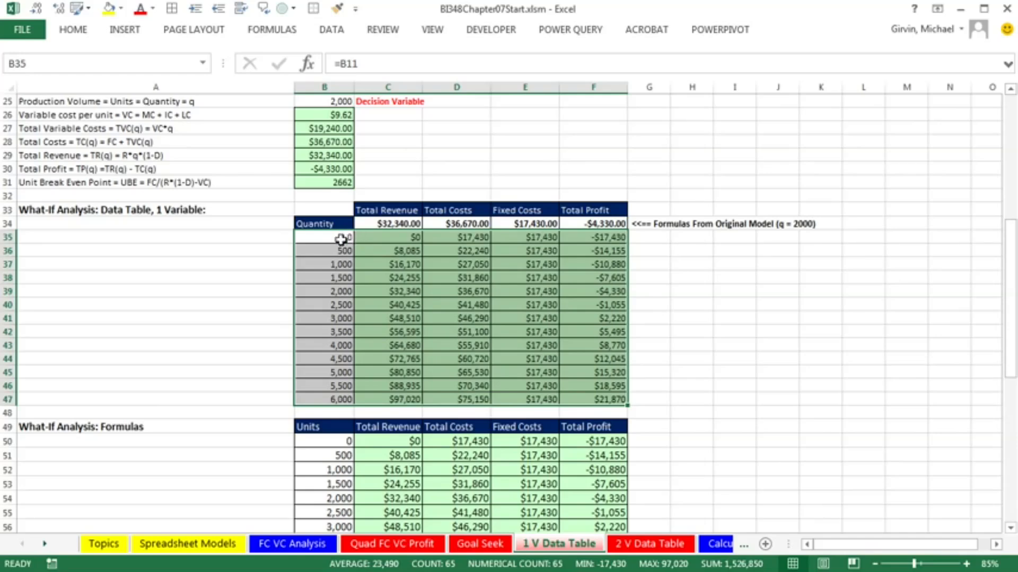
pyautogui.click(137, 36)
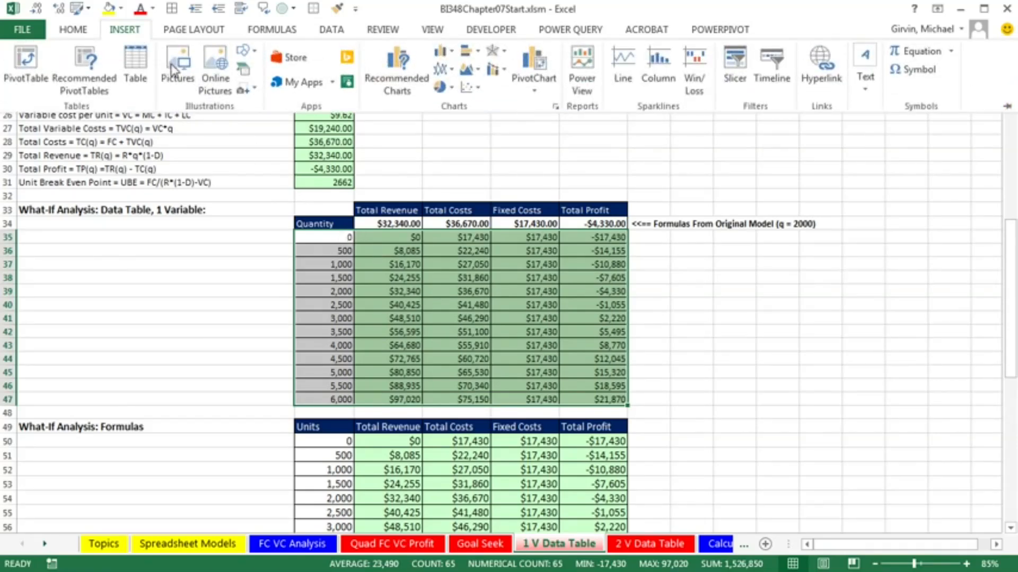
pyautogui.click(479, 88)
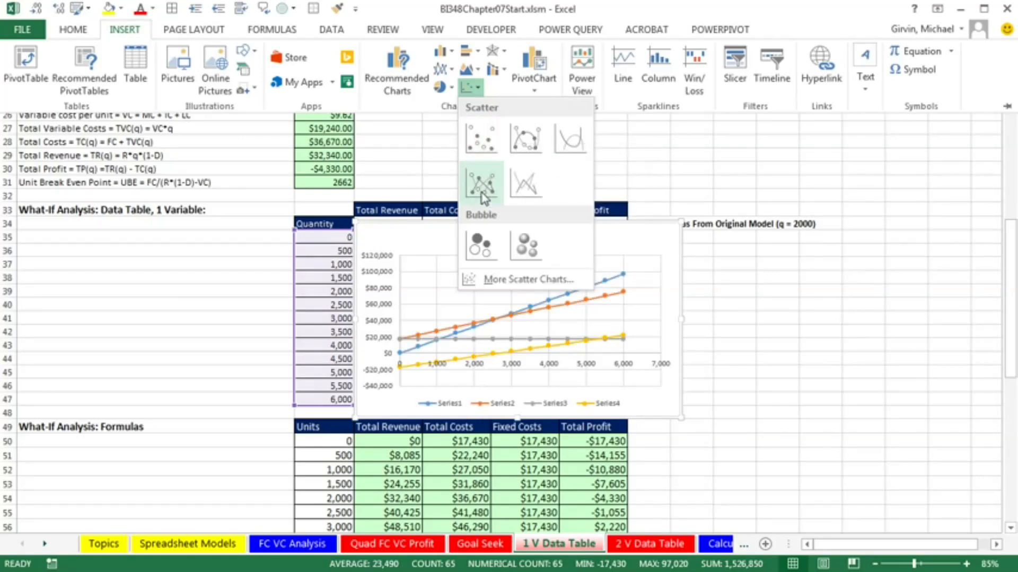
pyautogui.click(526, 191)
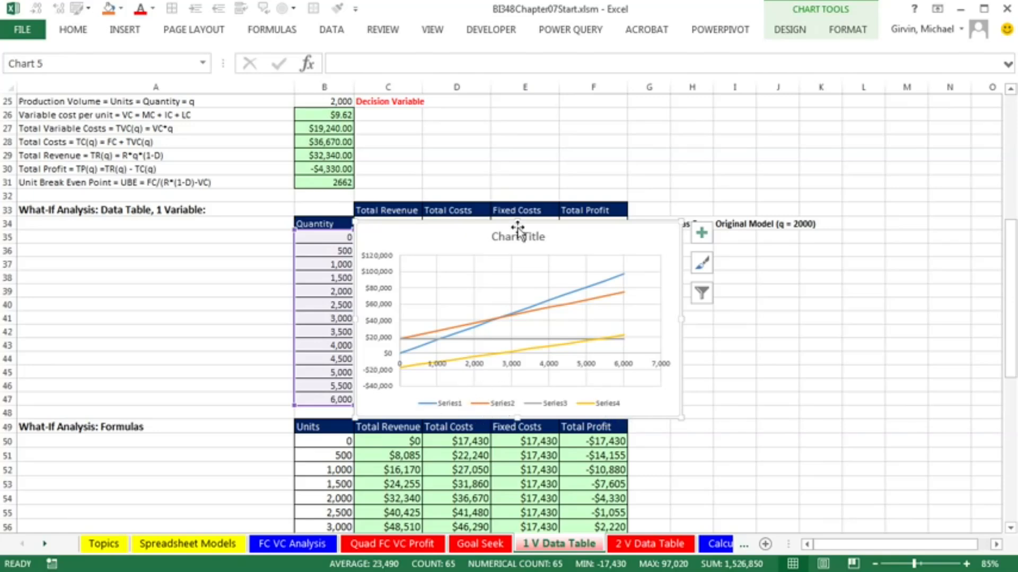
pyautogui.rightClick(446, 238)
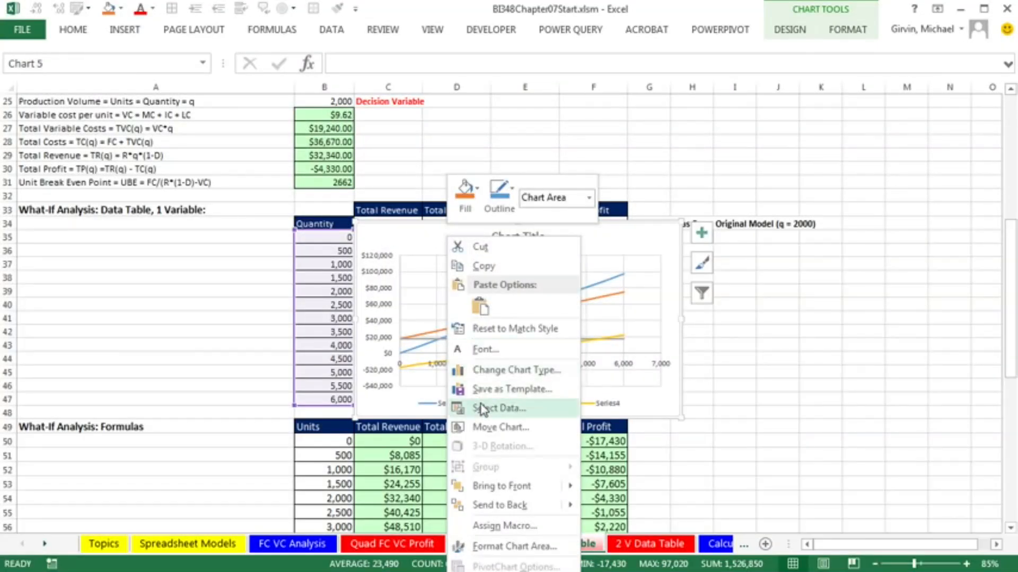
pyautogui.press('Escape')
pyautogui.press('Escape')
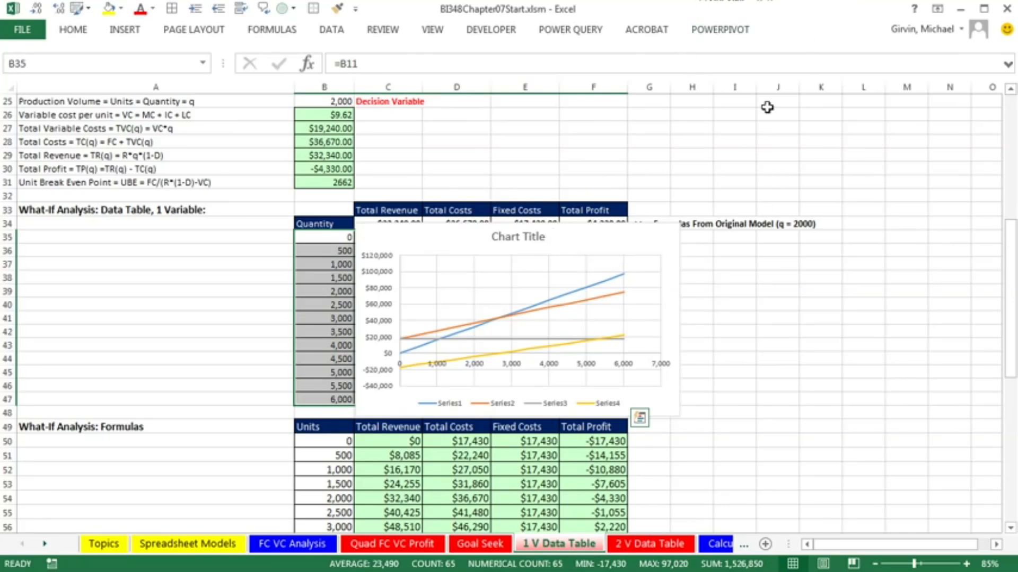
# - Open the new scatter chart's data source settings and remove Series4 from the legend entries
pyautogui.click(604, 240)
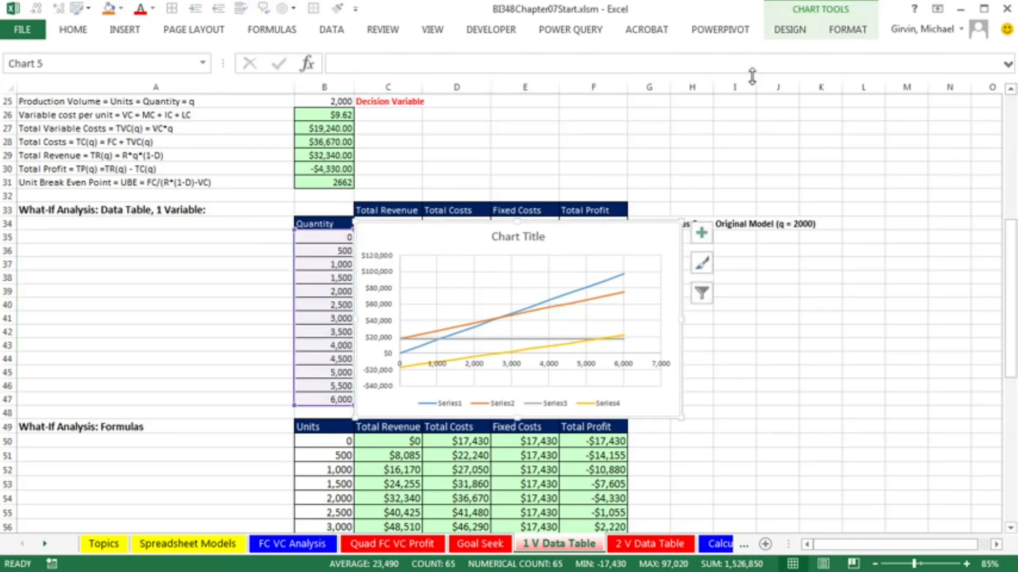
pyautogui.click(782, 35)
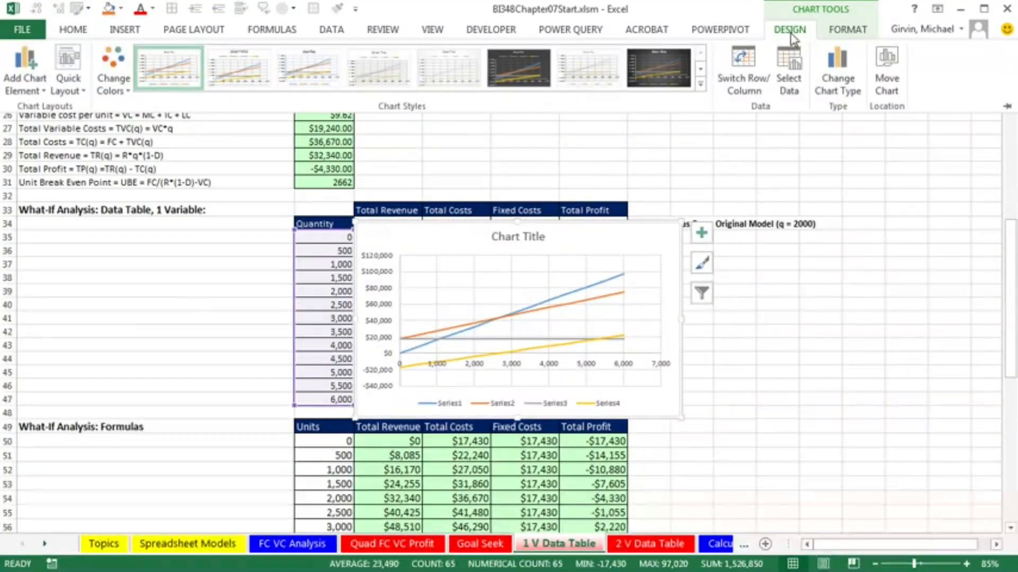
pyautogui.click(788, 87)
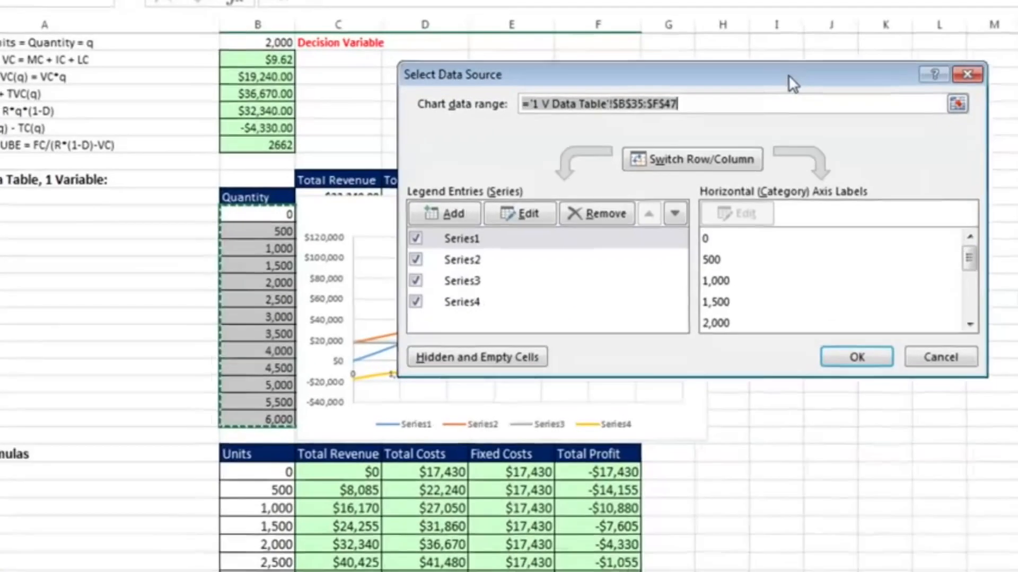
pyautogui.click(748, 154)
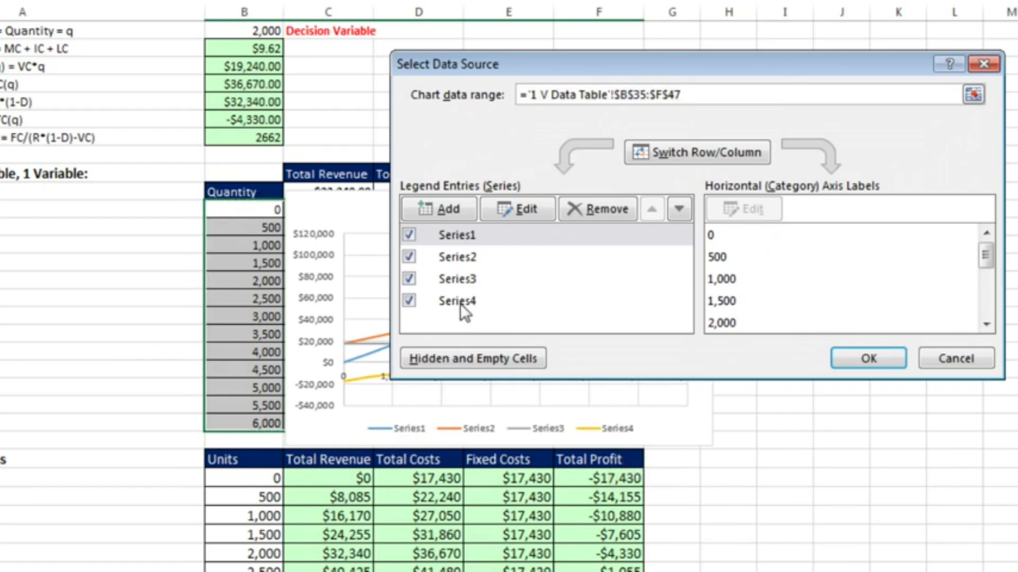
pyautogui.click(444, 302)
pyautogui.click(606, 212)
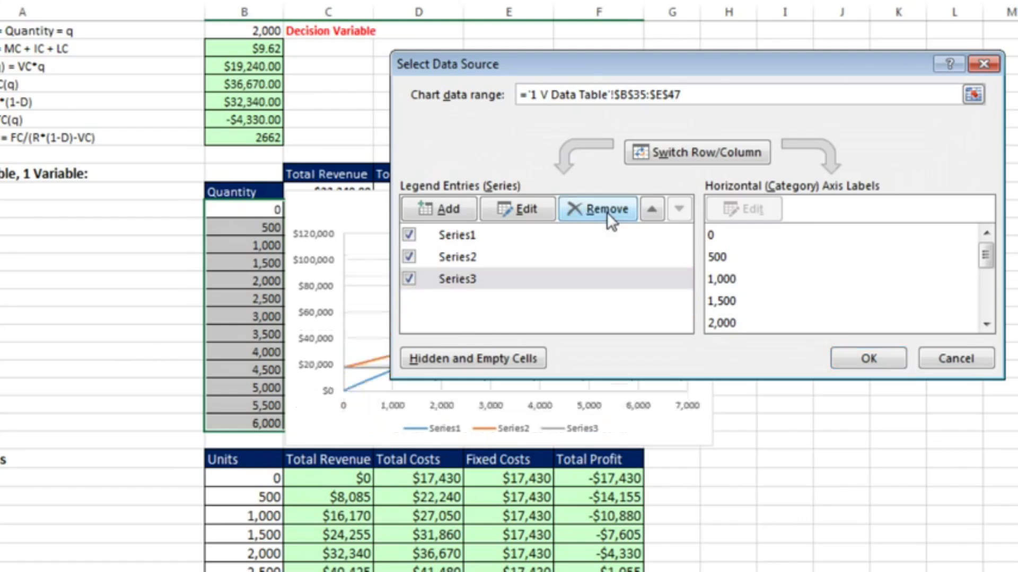
# - Name the chart's Series1 from the Total Revenue header in C33
pyautogui.click(463, 237)
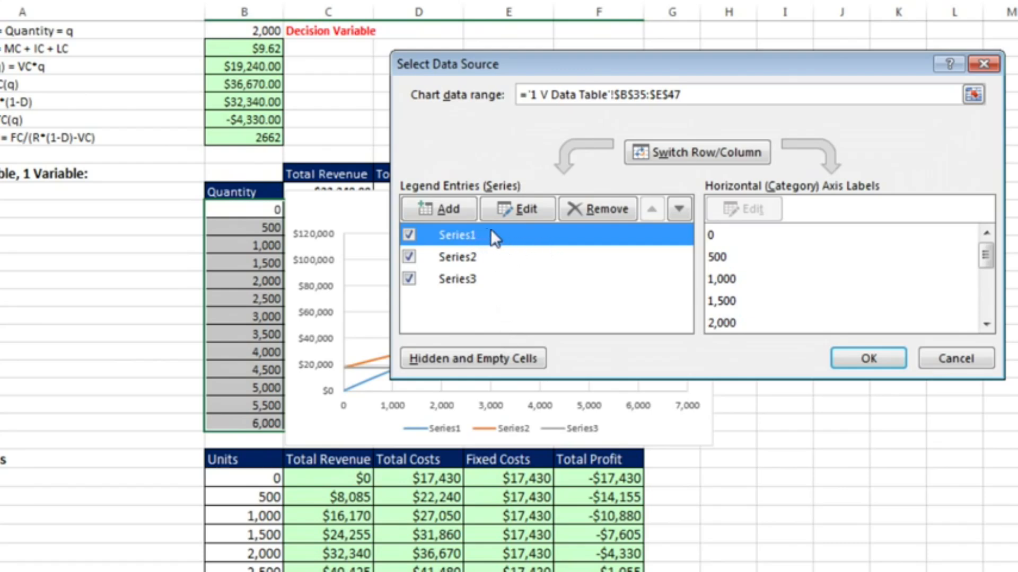
pyautogui.click(528, 211)
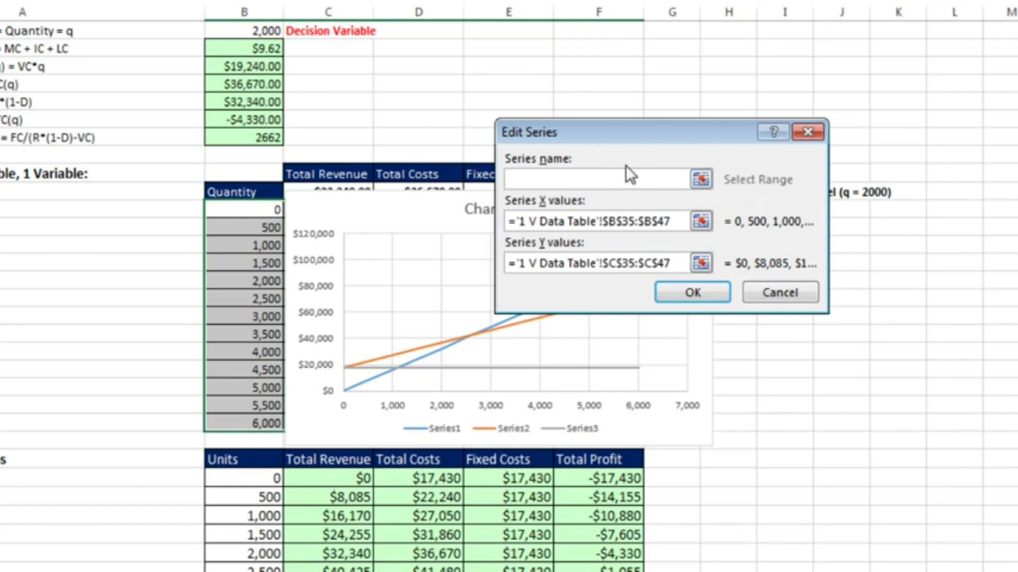
pyautogui.click(317, 178)
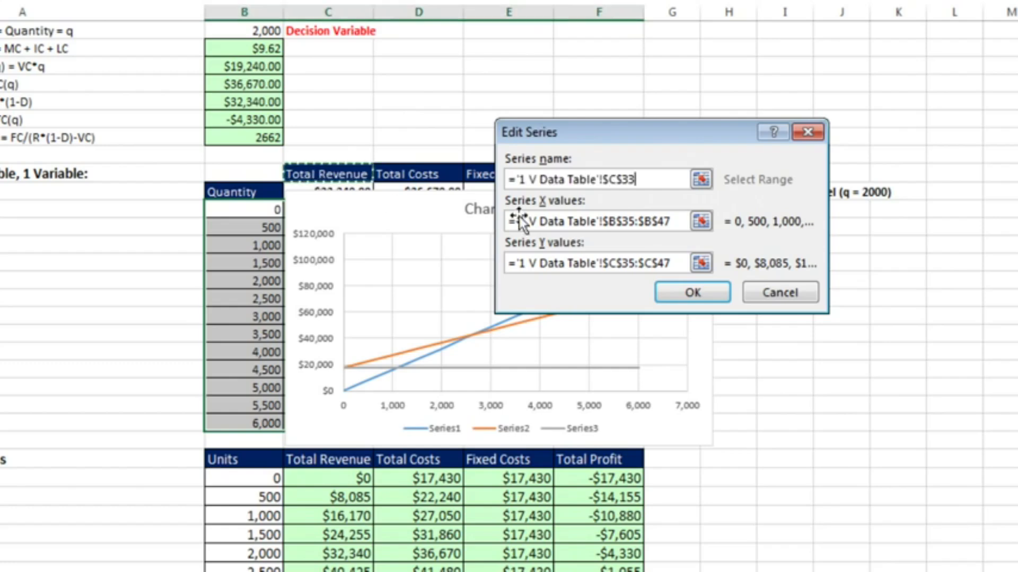
pyautogui.click(693, 295)
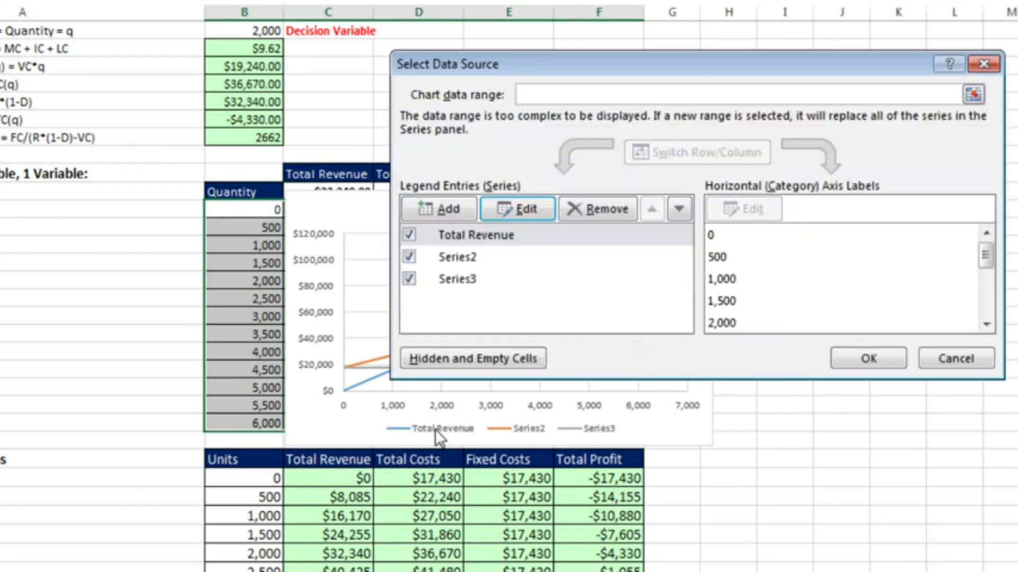
# - Name the chart's Series2 from the Total Costs header in D33
pyautogui.click(444, 257)
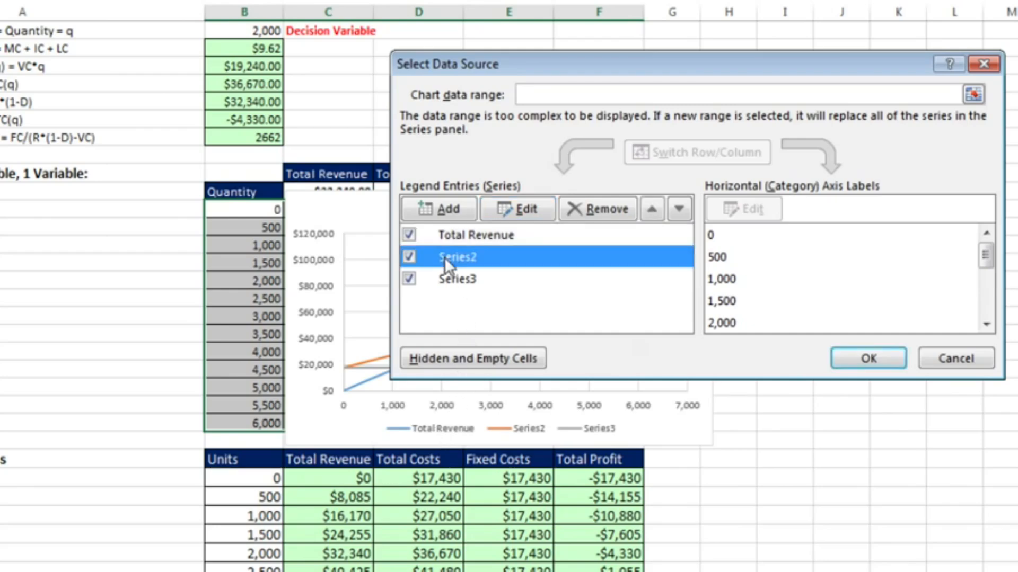
pyautogui.click(548, 209)
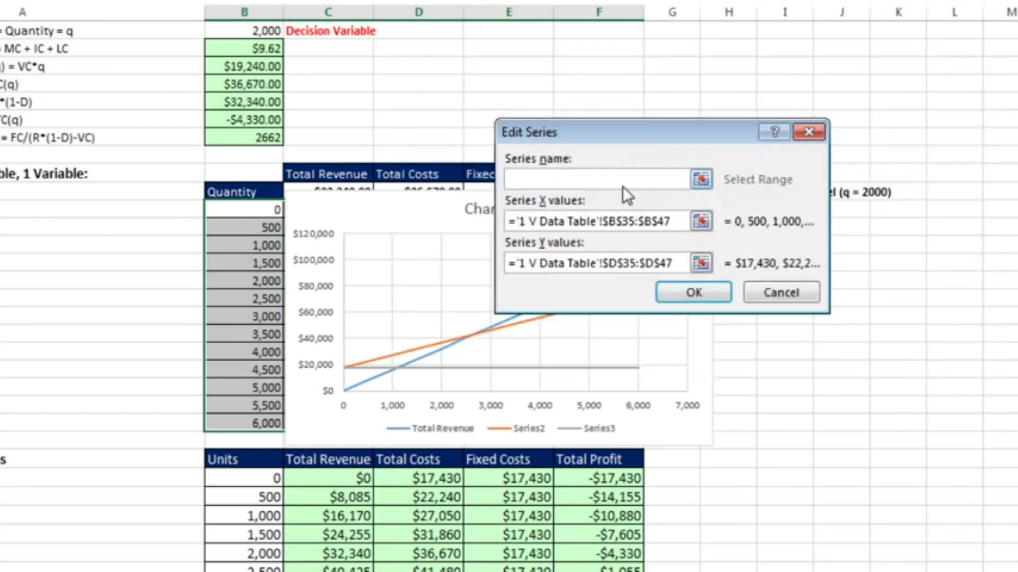
pyautogui.click(442, 170)
pyautogui.click(704, 291)
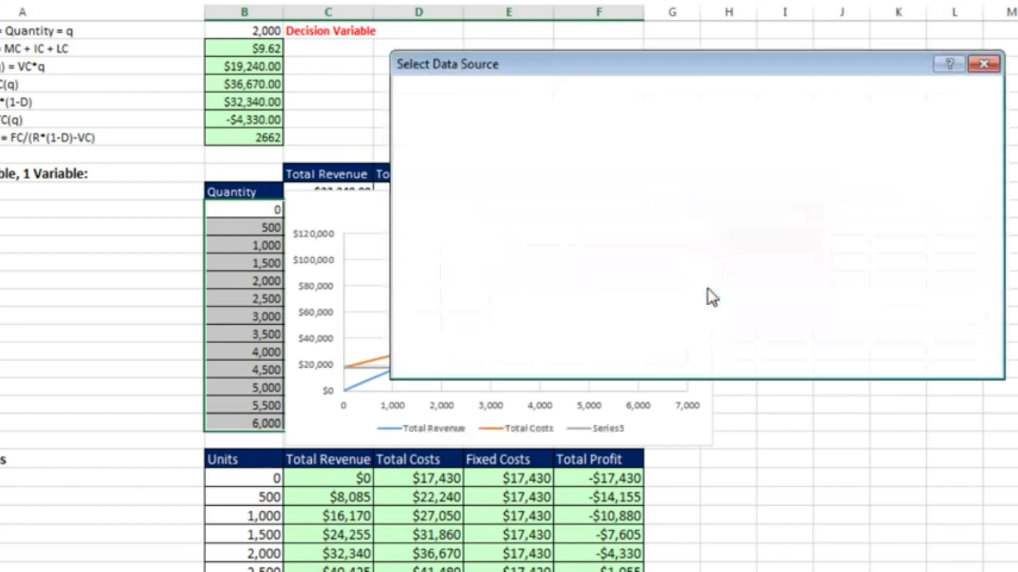
# - Name the chart's Series3 from the Fixed Costs header in E33 and apply the data source changes
pyautogui.click(470, 279)
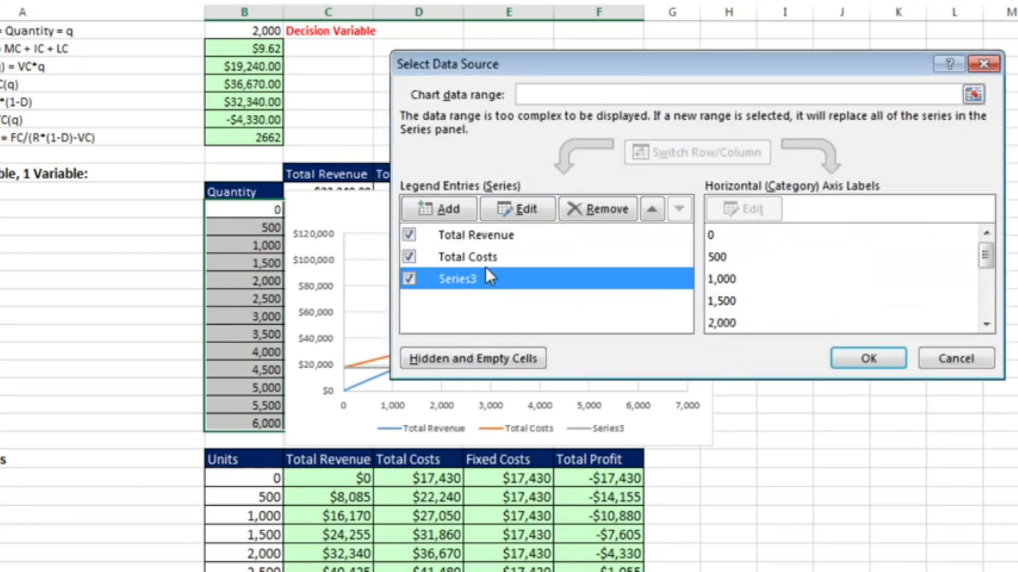
pyautogui.click(521, 207)
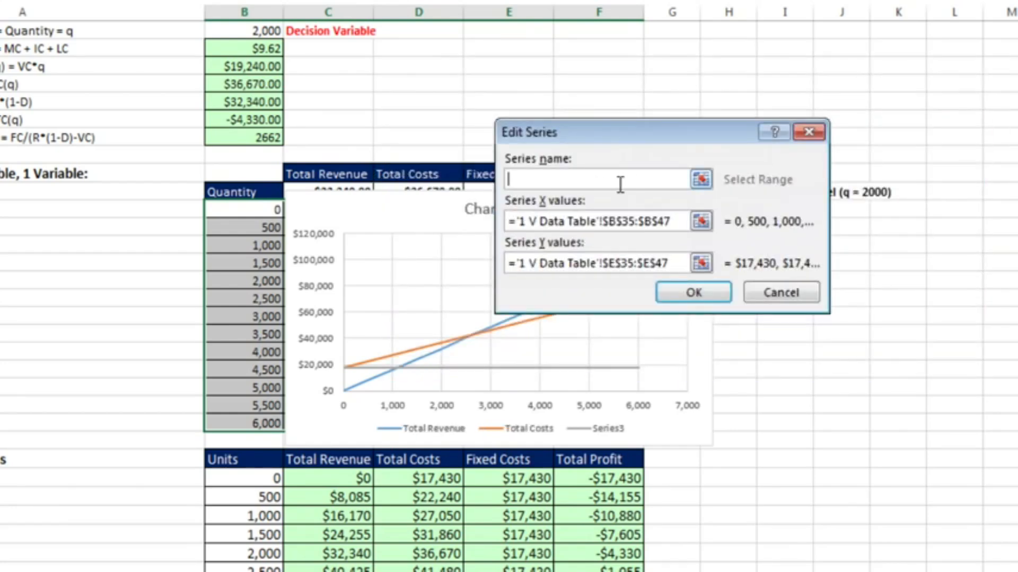
pyautogui.click(473, 174)
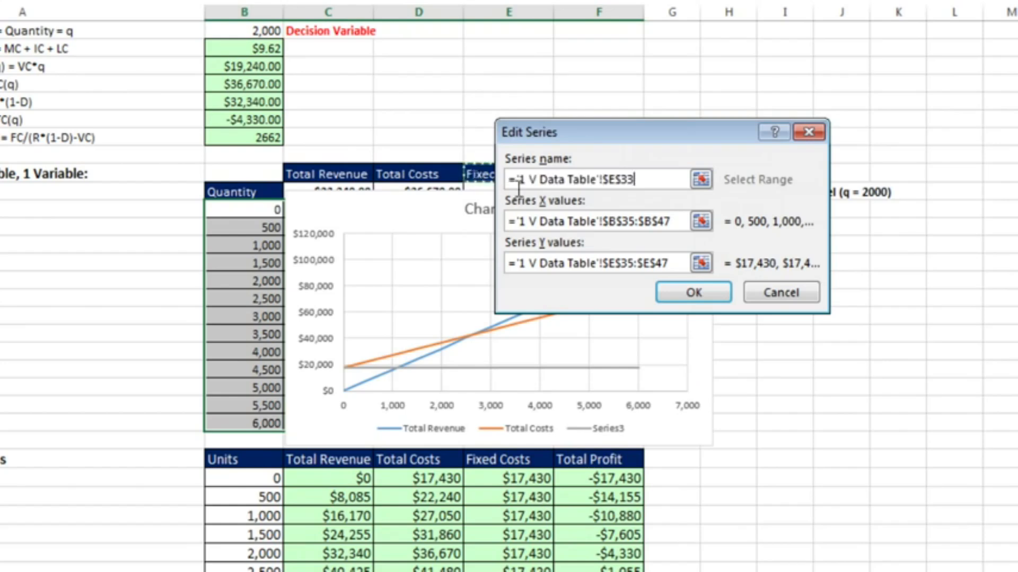
pyautogui.click(693, 293)
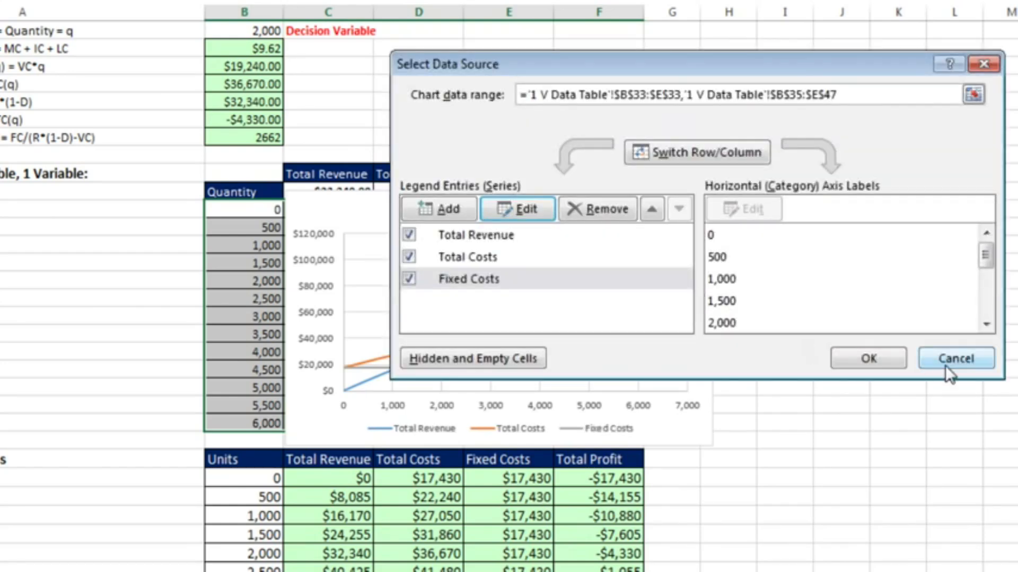
pyautogui.click(885, 358)
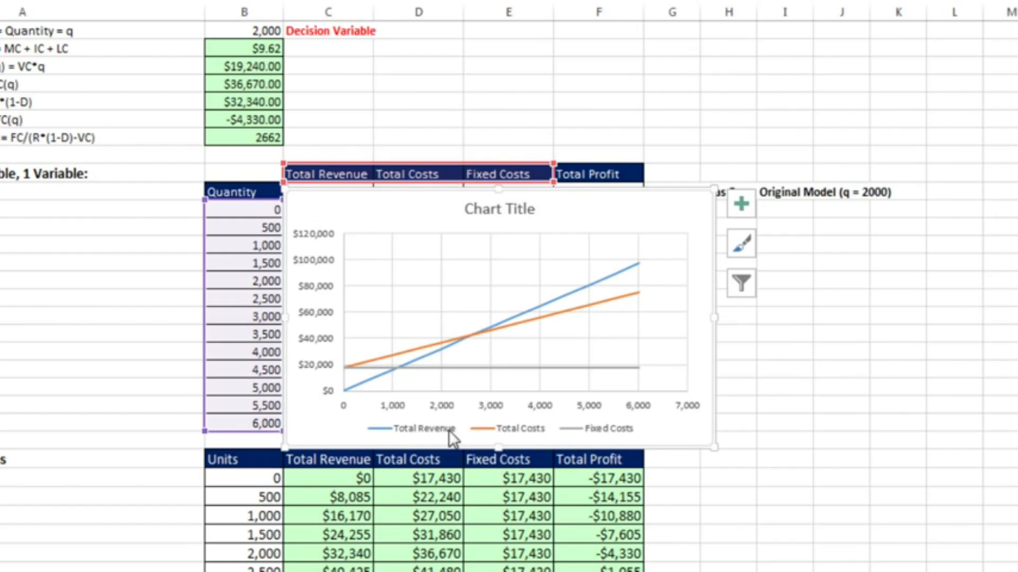
# - Delete the chart title and set the legend position to Top
pyautogui.click(533, 212)
pyautogui.press('Delete')
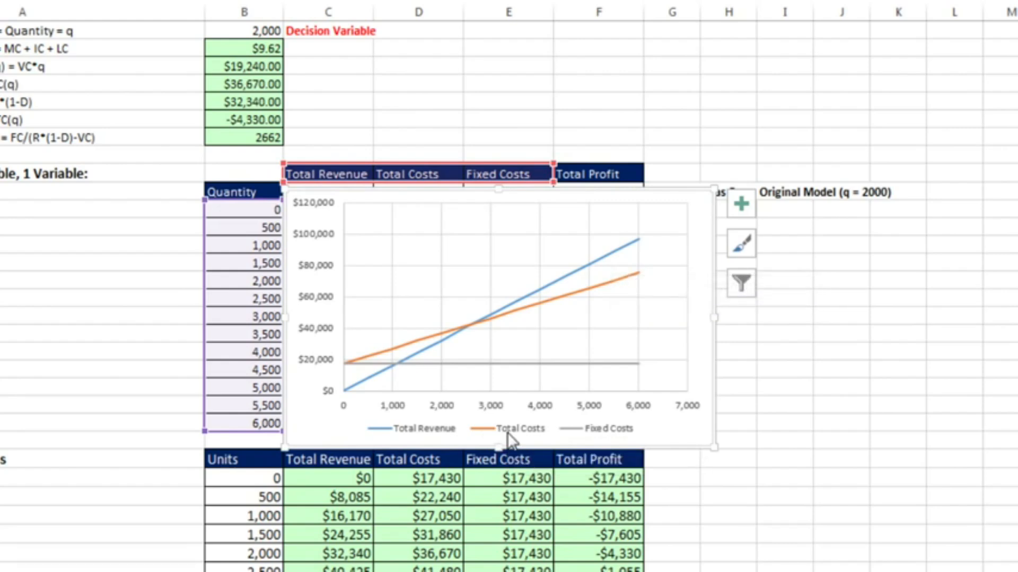
pyautogui.click(429, 421)
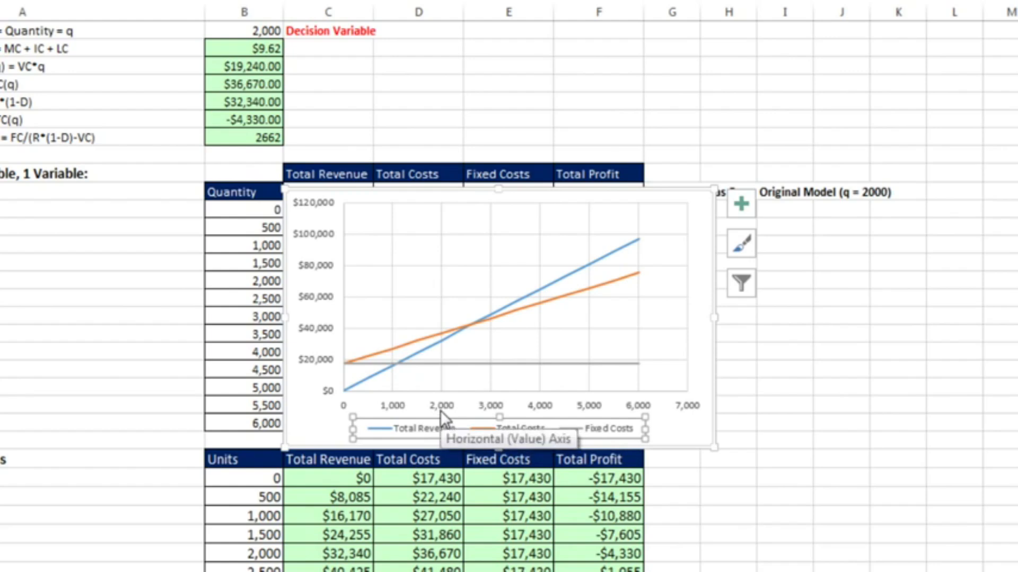
pyautogui.hotkey('ctrl', '1')
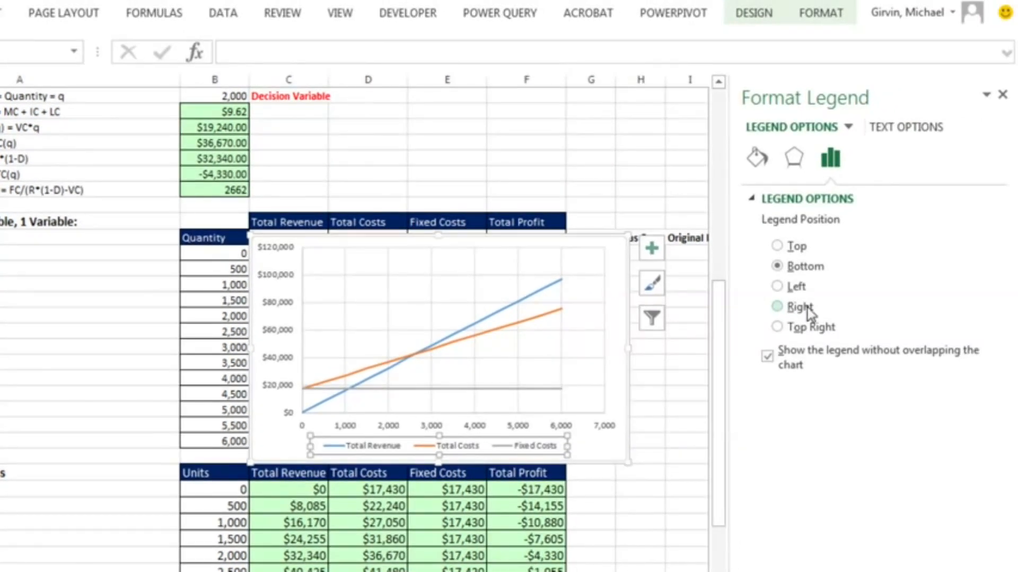
pyautogui.click(776, 246)
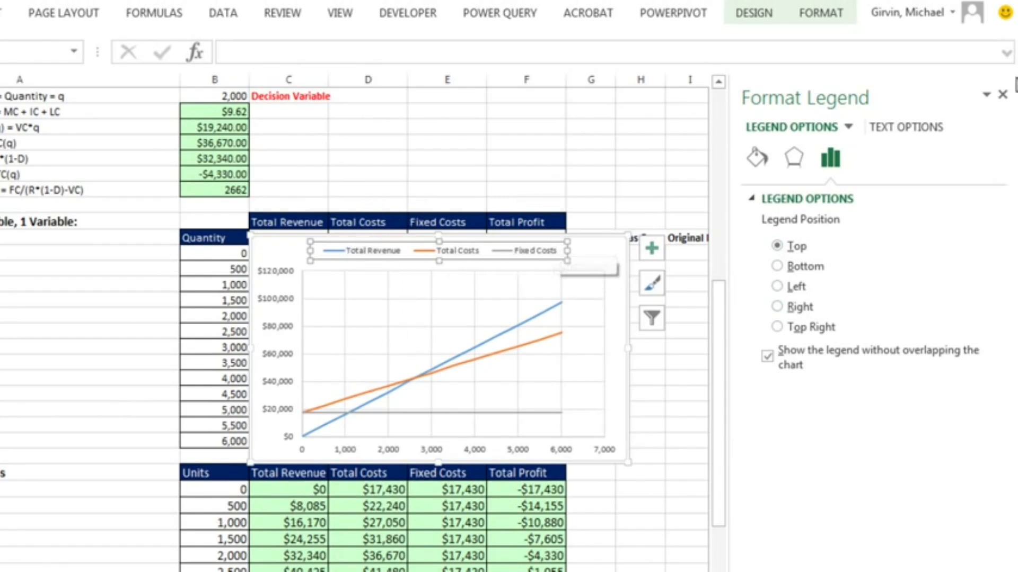
pyautogui.click(1002, 95)
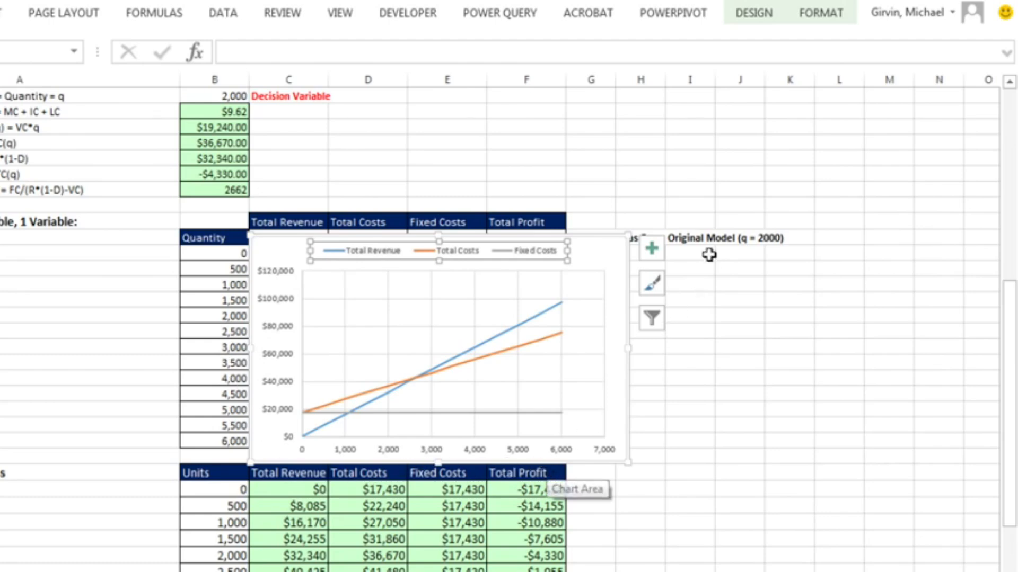
# - Add axis titles to the chart and name the vertical axis "Amounts"
pyautogui.click(659, 249)
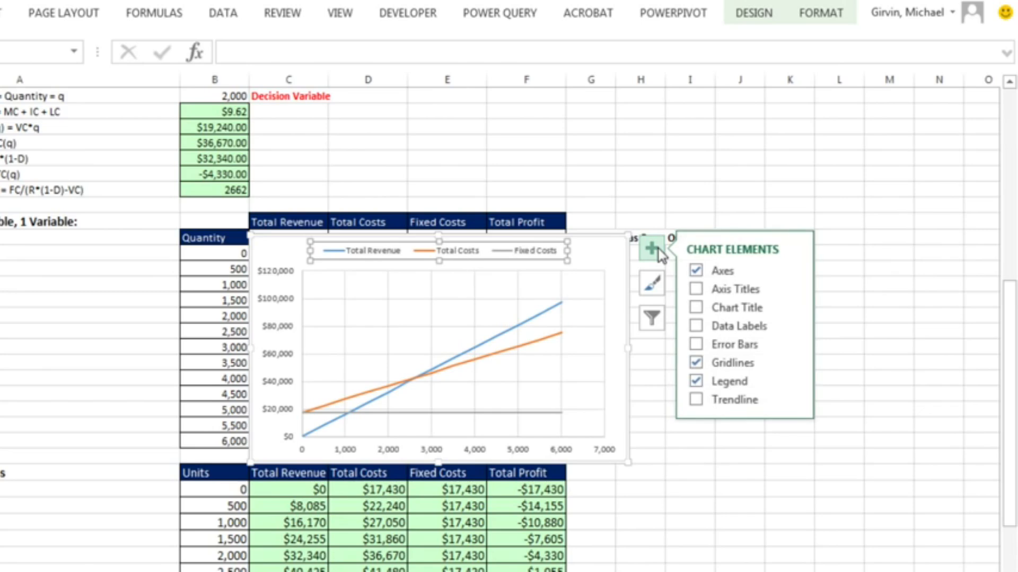
pyautogui.click(698, 292)
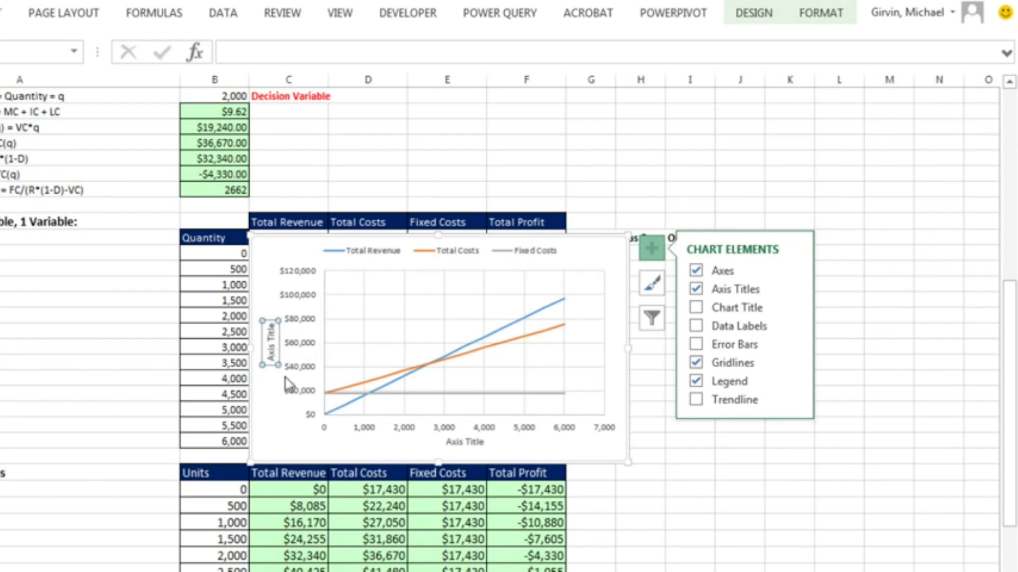
pyautogui.write('Amount')
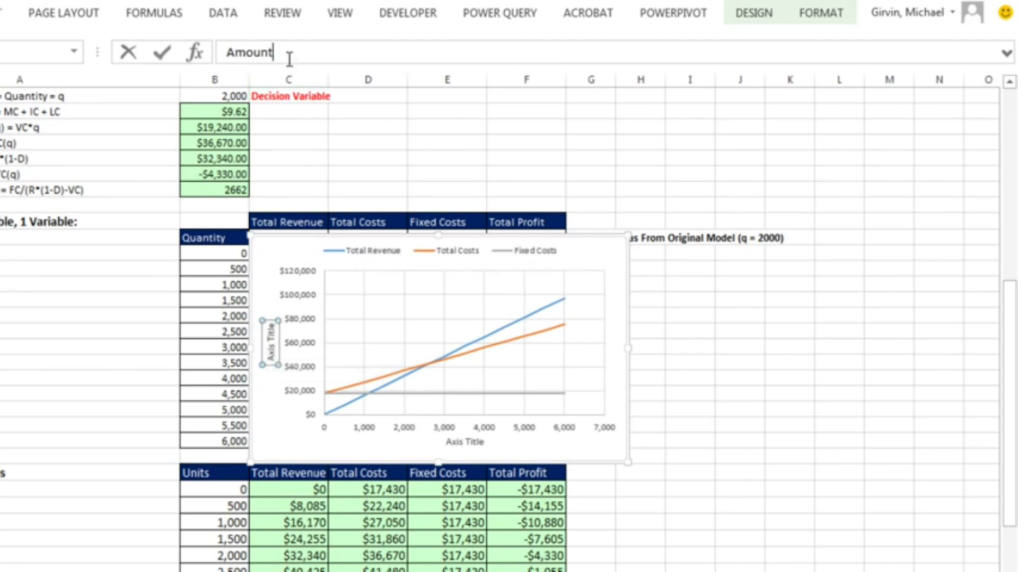
pyautogui.write('s')
pyautogui.press('Return')
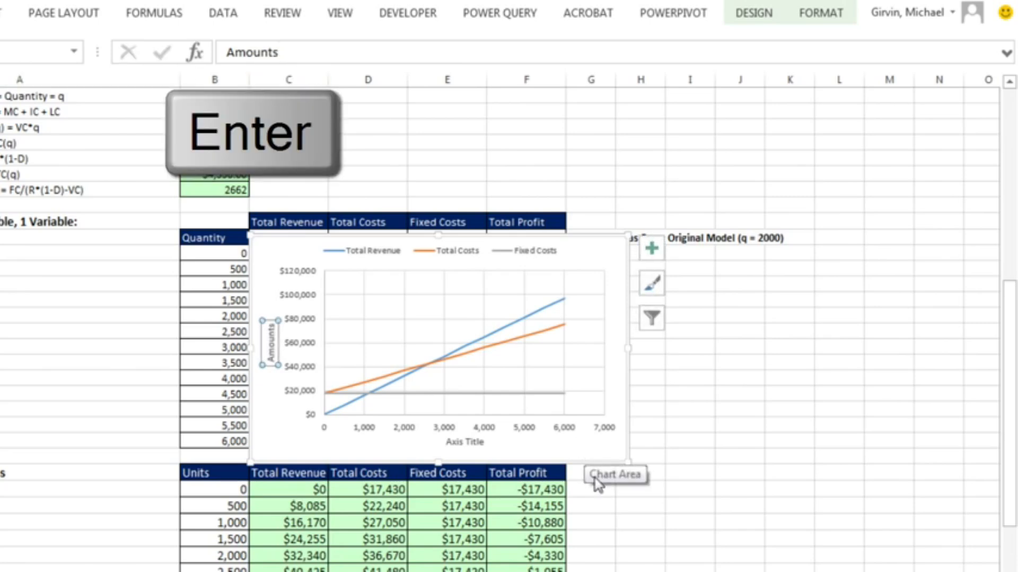
# - Link the chart's horizontal axis title to the Quantity header in B34
pyautogui.click(454, 444)
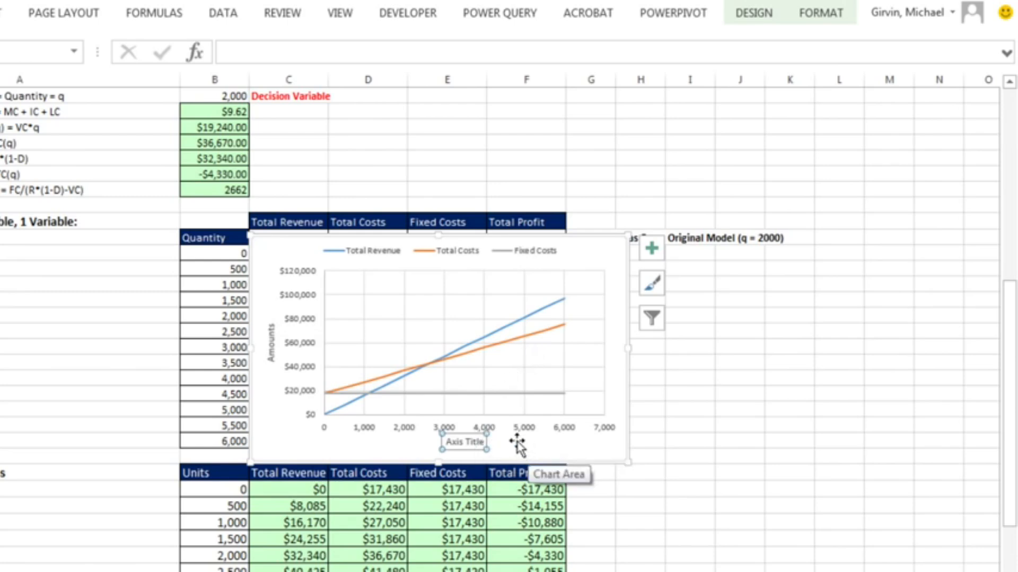
pyautogui.write('=')
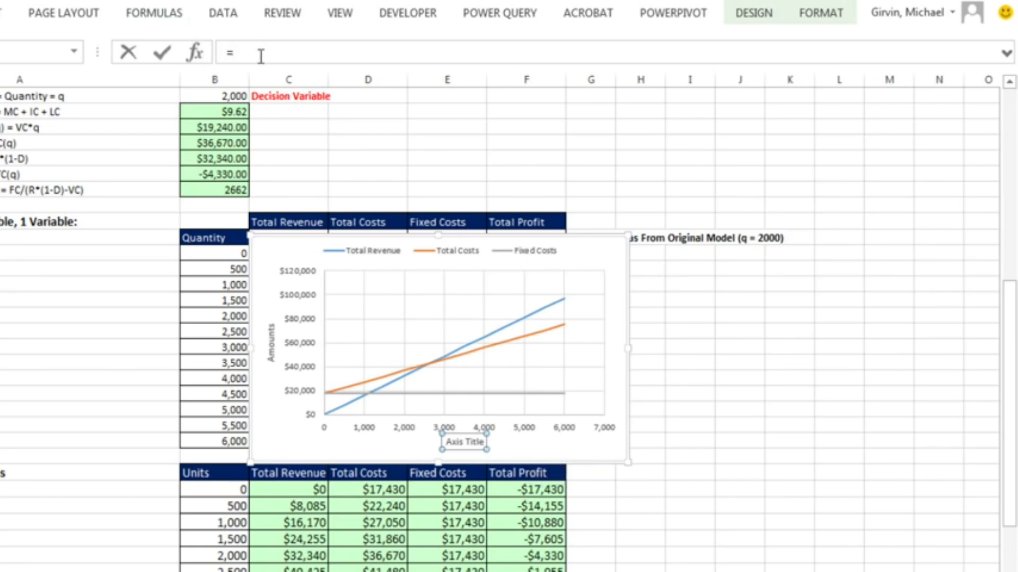
pyautogui.click(209, 238)
pyautogui.press('Return')
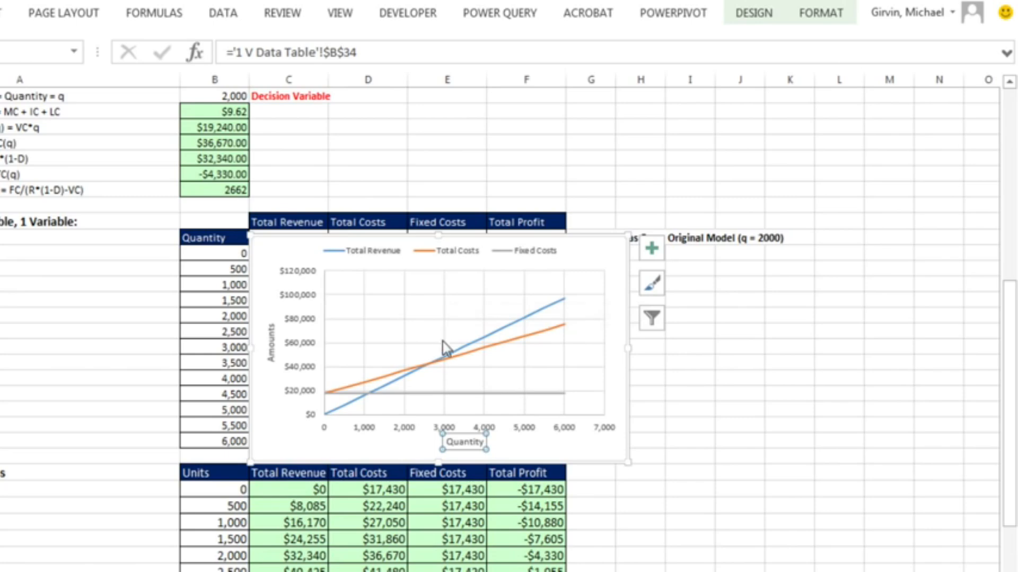
# - Move the chart off the one-variable data table into the empty cells beside its Total Profit column
pyautogui.moveTo(437, 361)
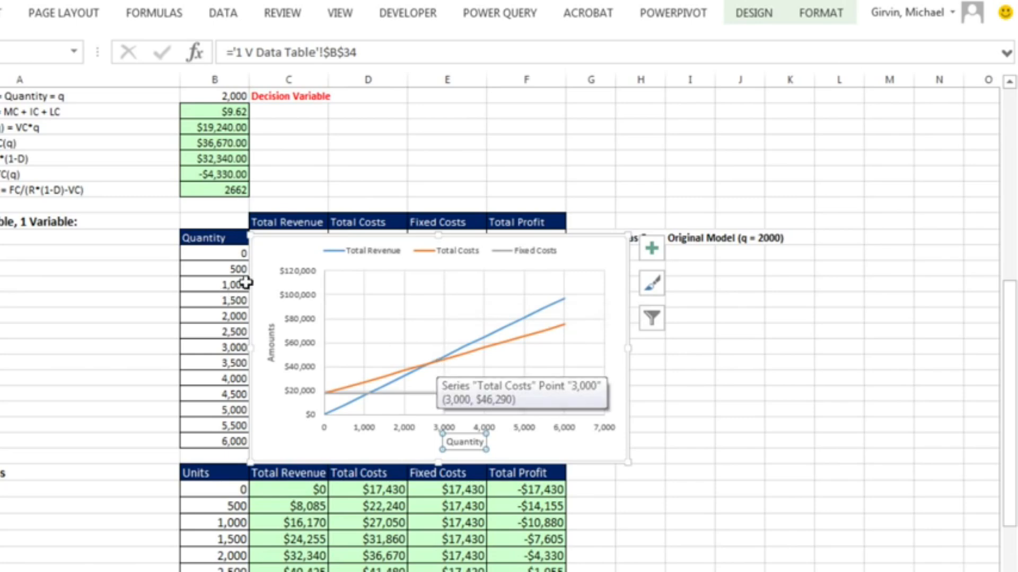
pyautogui.moveTo(286, 233); pyautogui.dragTo(607, 202)
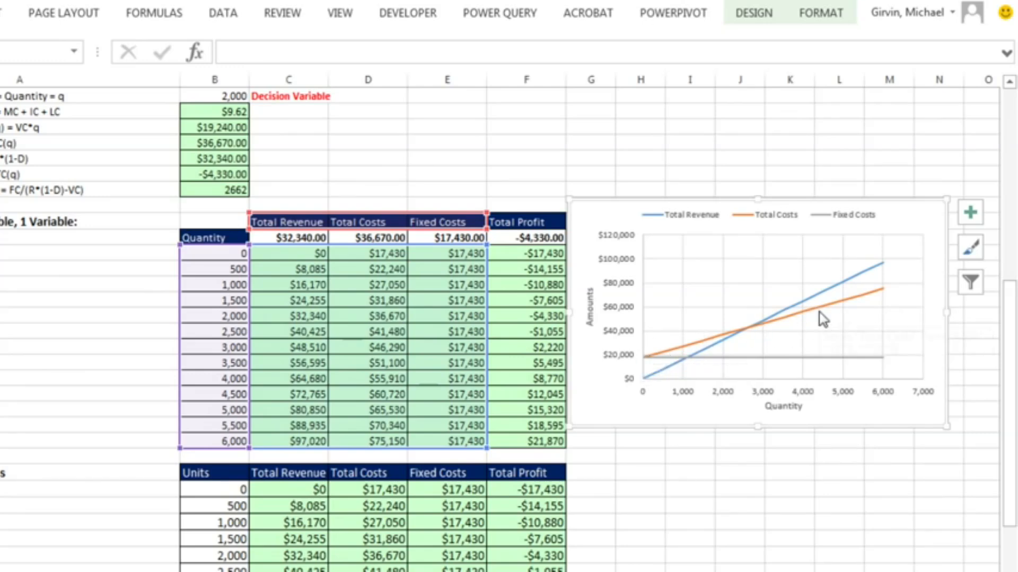
pyautogui.moveTo(819, 313)
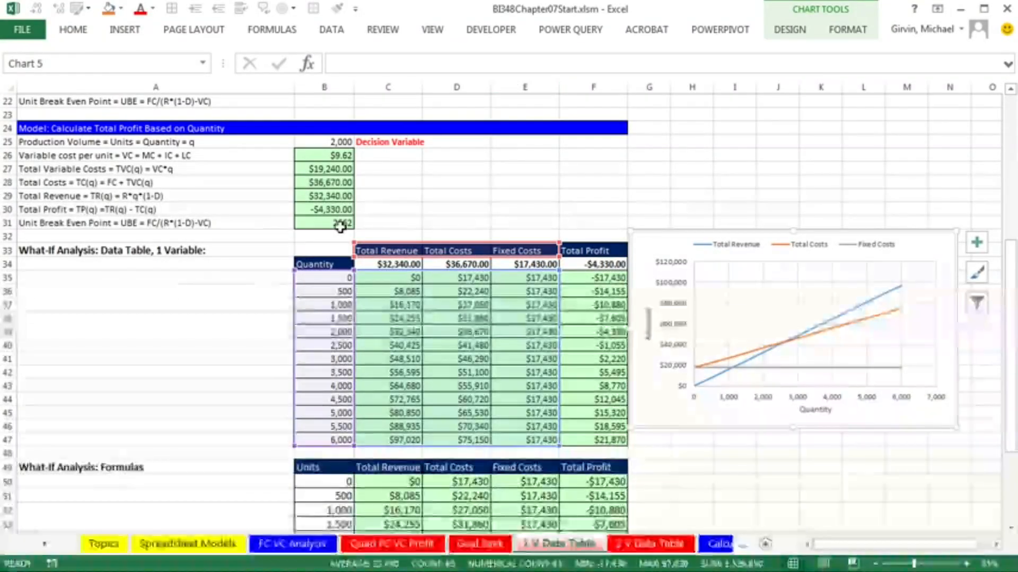
# - Enter the headings X in E25 and Y in F25 for the break-even point coordinates
pyautogui.click(517, 143)
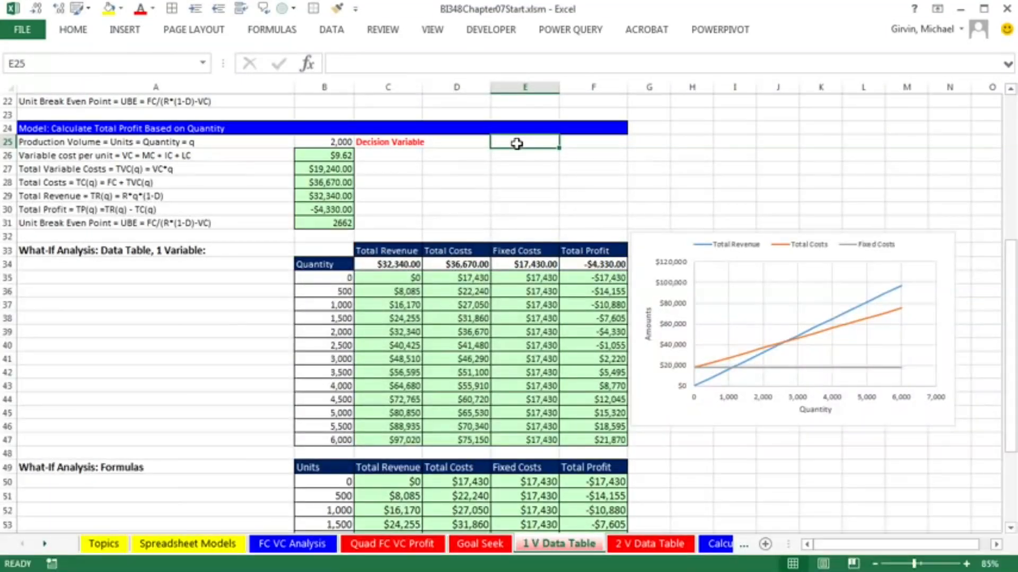
pyautogui.write('x')
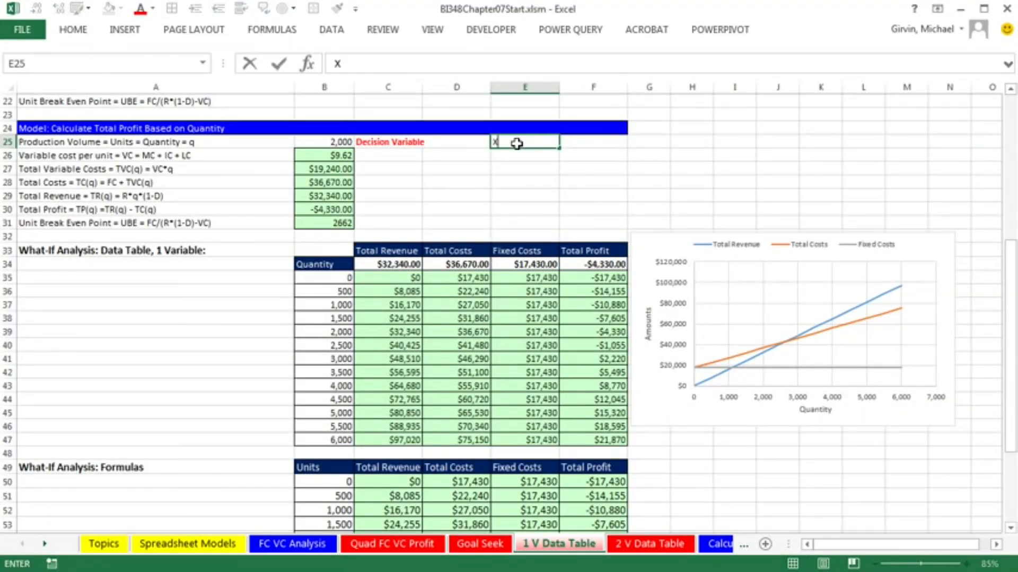
pyautogui.press('Tab')
pyautogui.write('Y')
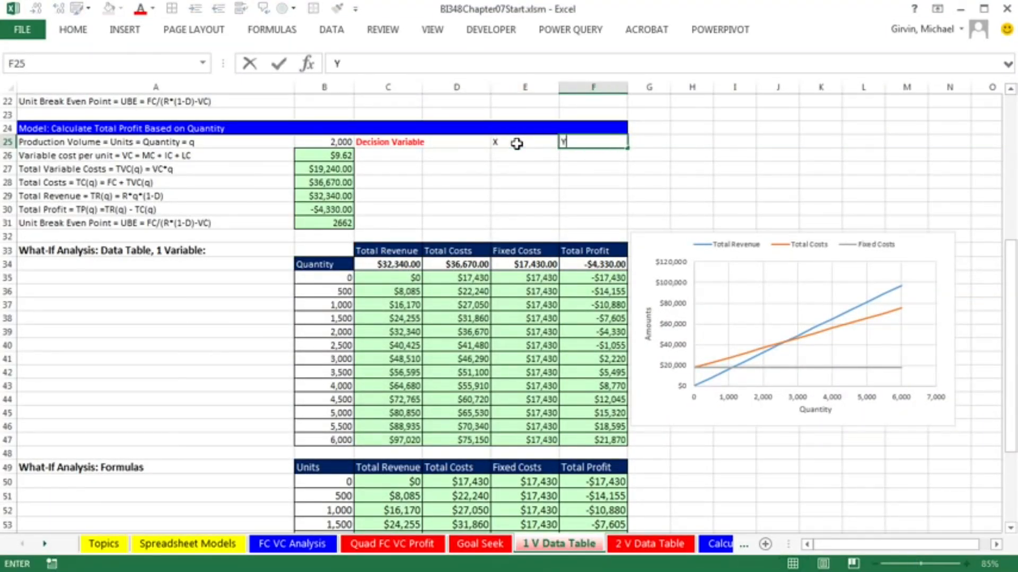
pyautogui.press('Return')
# - Give cells E26:F26, below the X and Y headings, a light green fill
pyautogui.keyDown('shift'); pyautogui.click(567, 154); pyautogui.keyUp('shift')
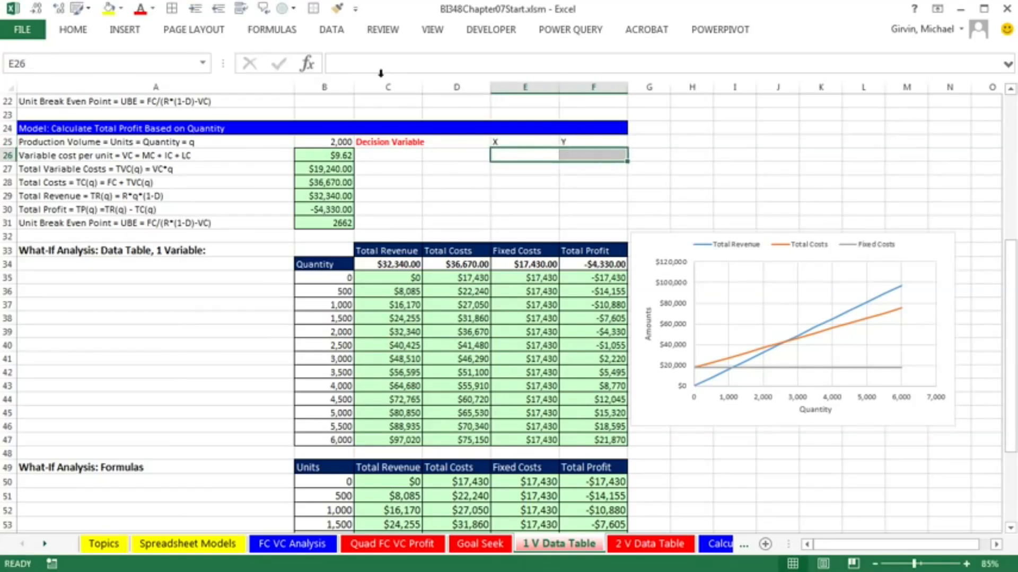
pyautogui.click(121, 9)
pyautogui.click(108, 161)
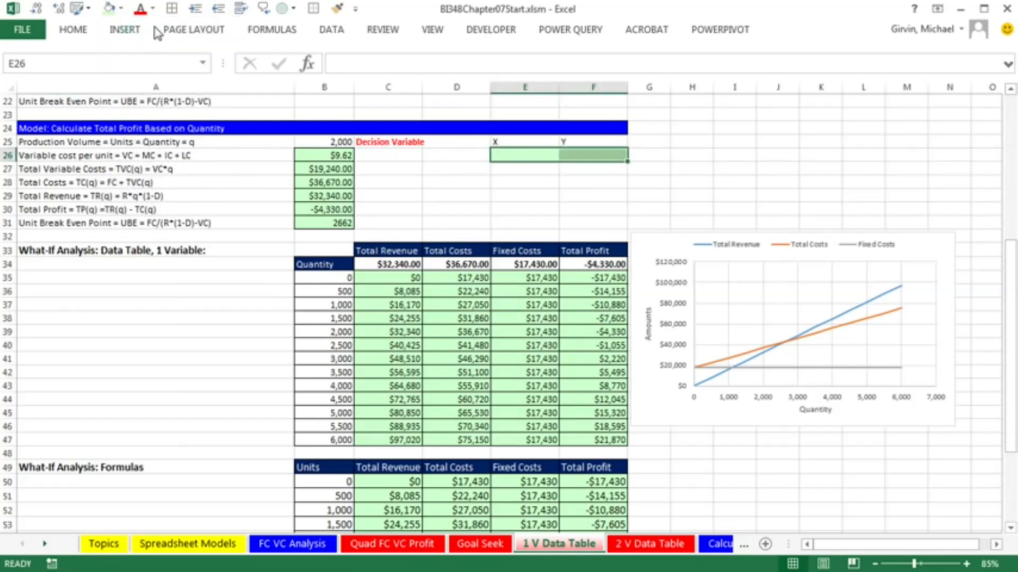
# - Enter a formula in E26 that references the Unit Break Even Point in B31
pyautogui.click(525, 154)
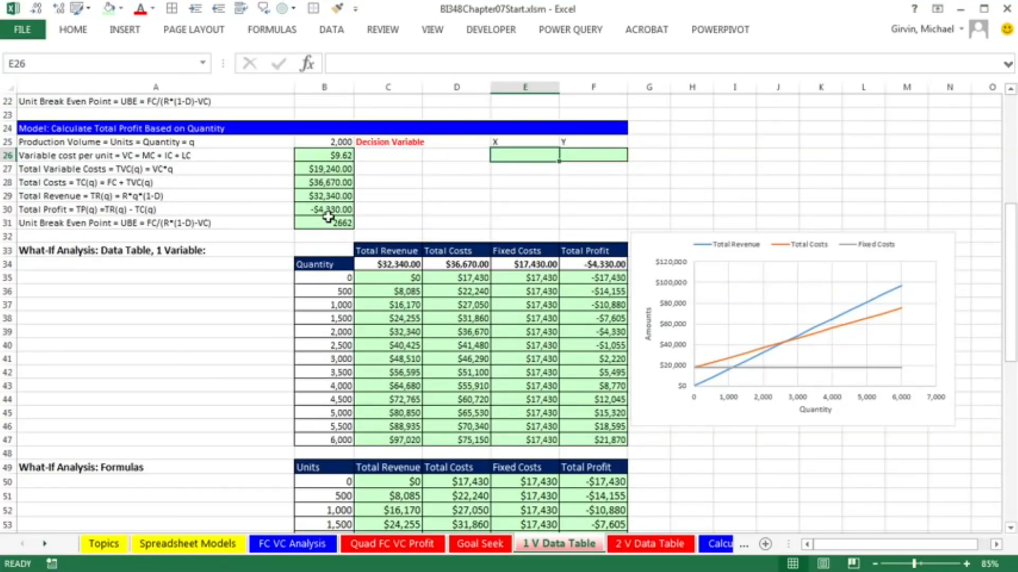
pyautogui.write('=')
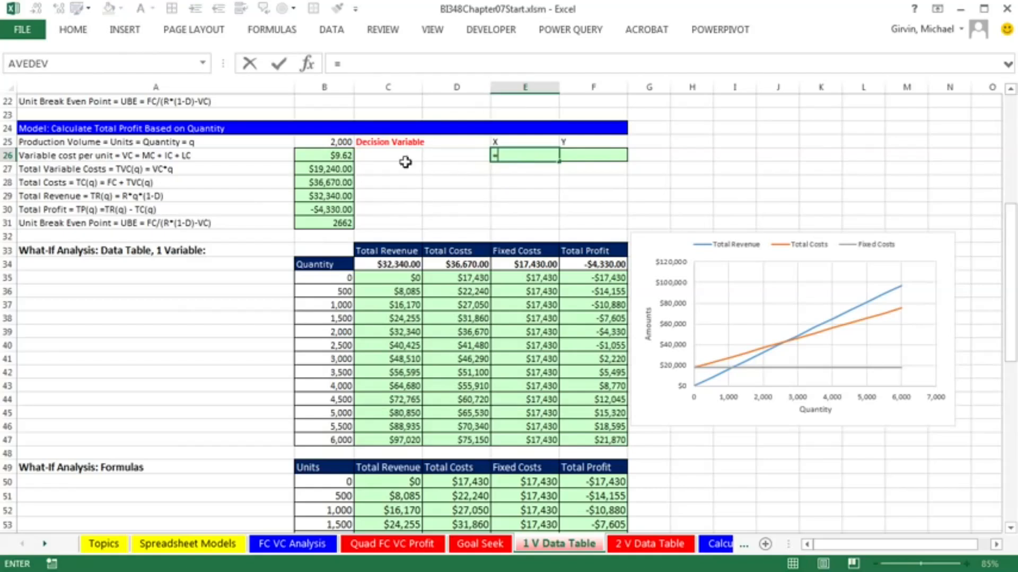
pyautogui.click(336, 220)
pyautogui.press('Tab')
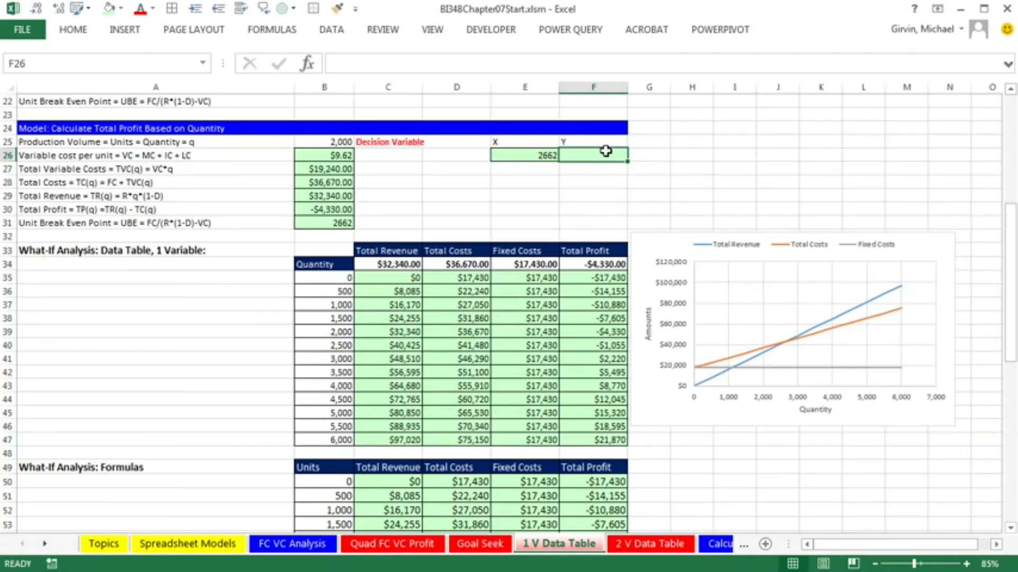
# - Enter the formula =B4+E26*B26 in F26 to calculate the Y value of the break-even point
pyautogui.write('=')
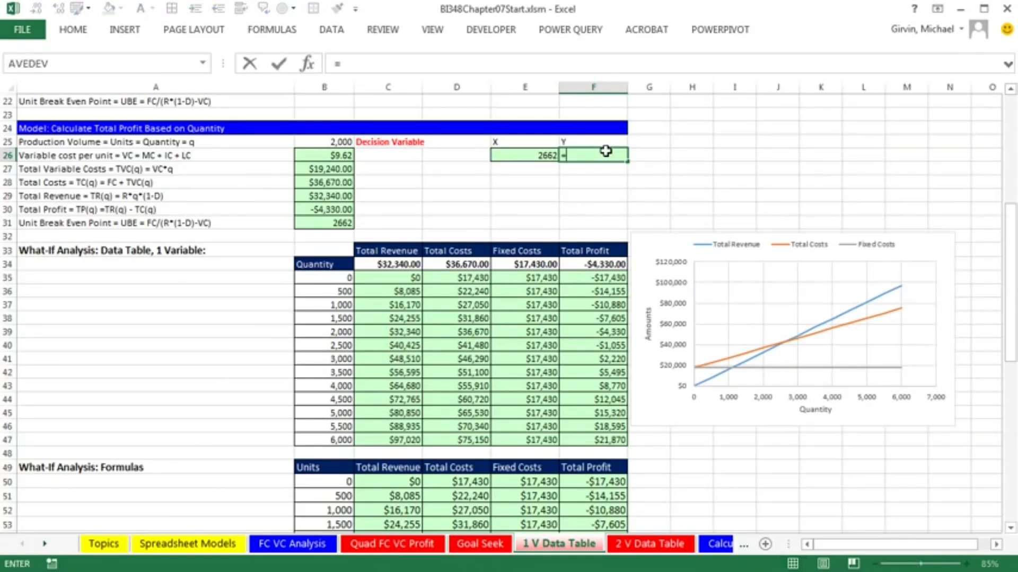
pyautogui.hotkey('ctrl', 'Home')
pyautogui.hotkey('ctrl', 'Home')
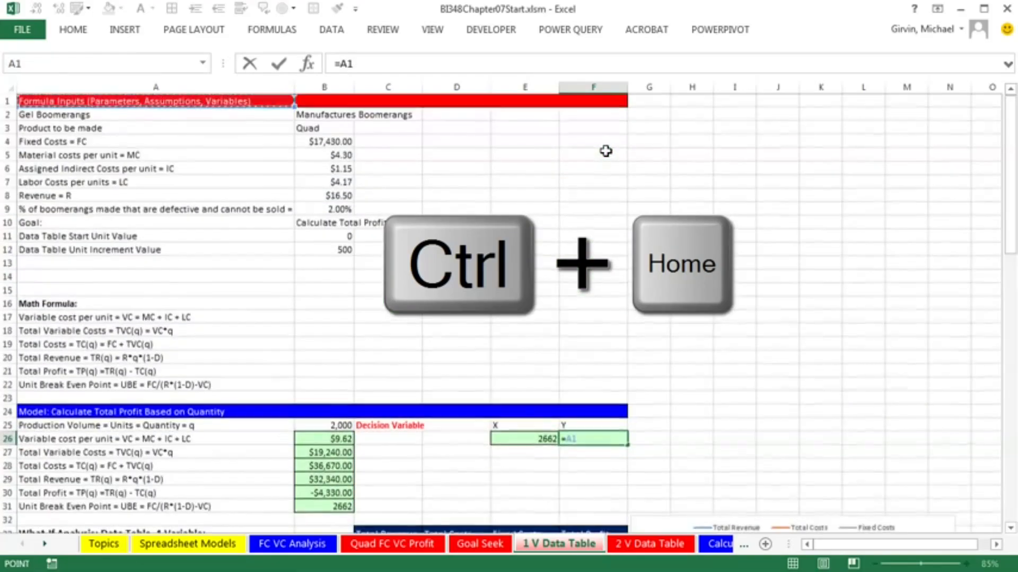
pyautogui.click(338, 141)
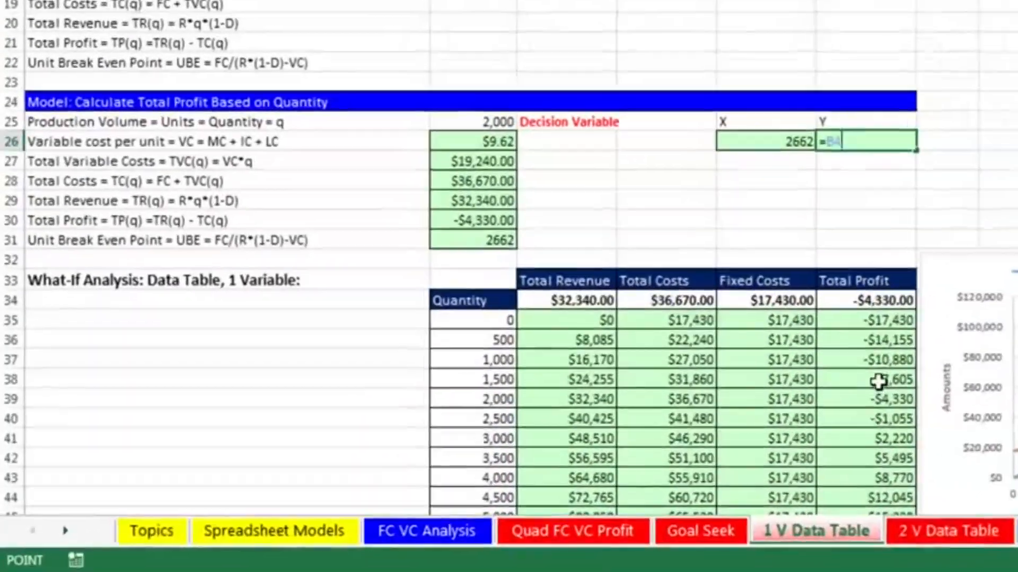
pyautogui.write('+')
pyautogui.press('Left')
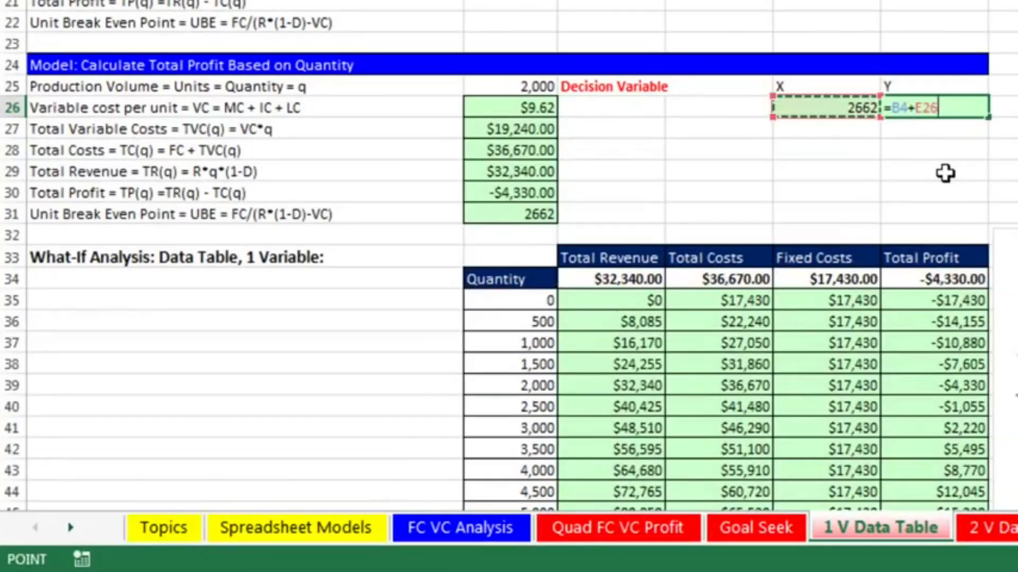
pyautogui.write('*')
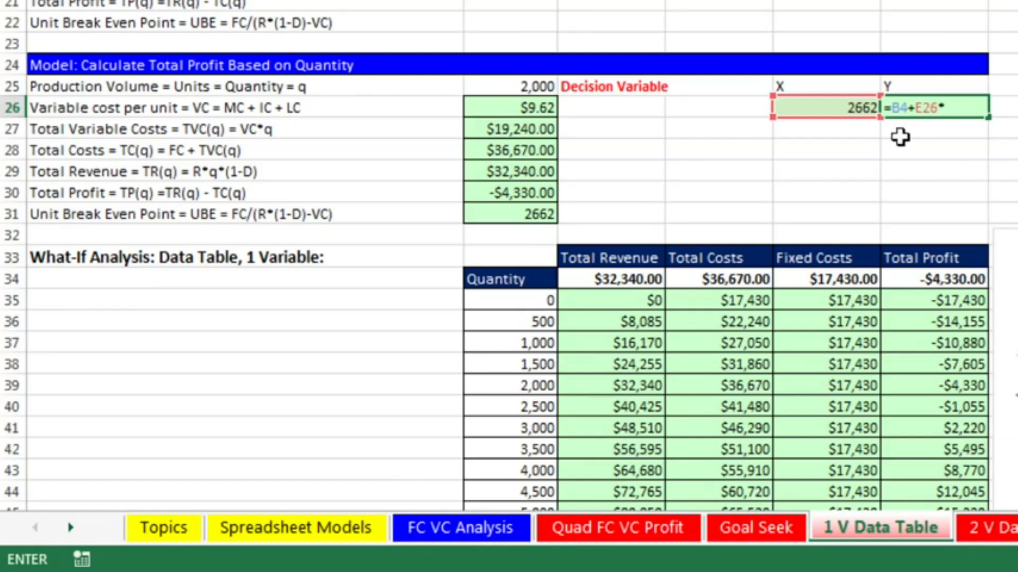
pyautogui.click(519, 103)
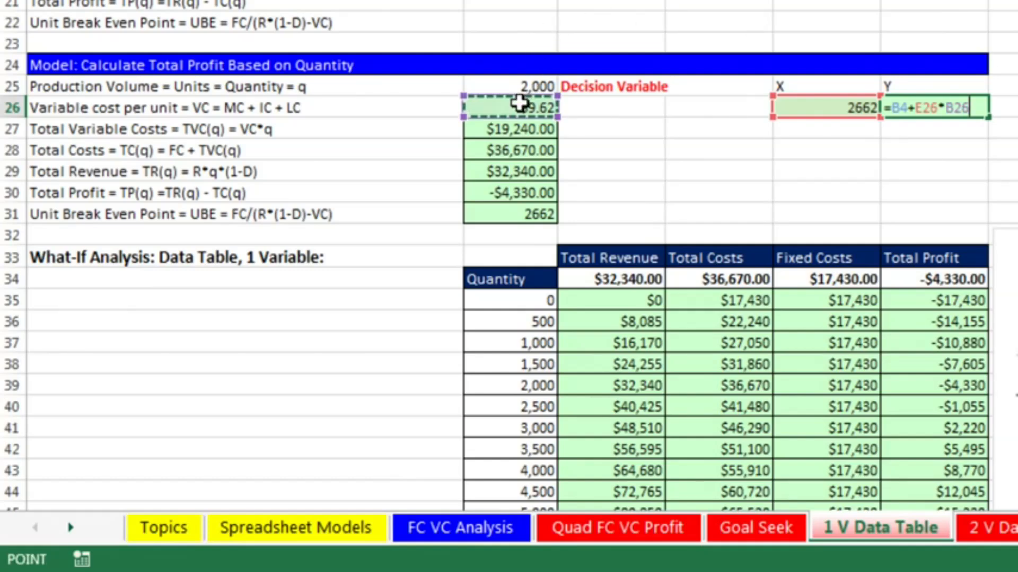
pyautogui.hotkey('ctrl', 'Return')
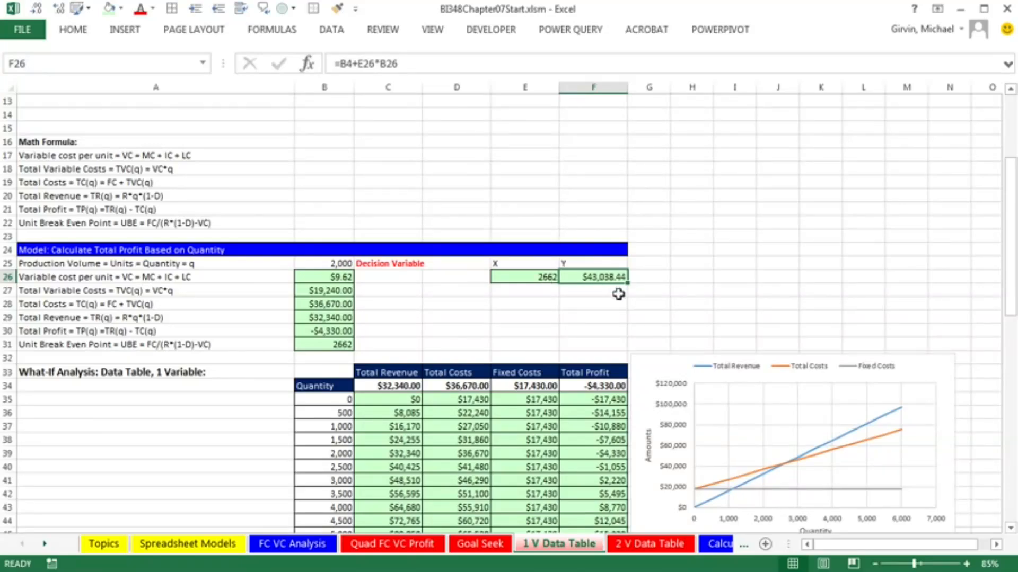
# - Enter the heading "BEU Label:" in E28, beneath the break-even coordinates
pyautogui.scroll(-2, 616, 293)
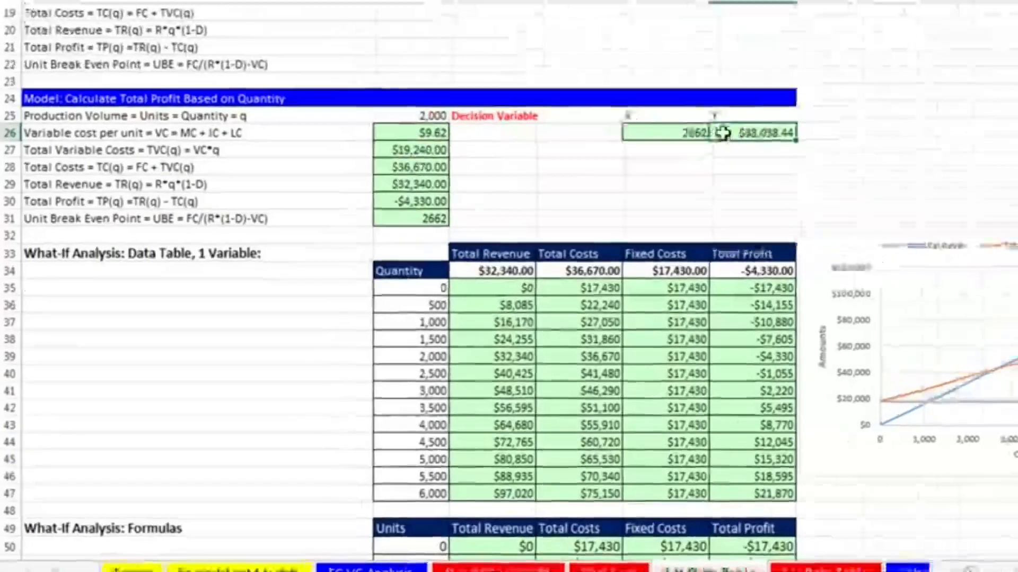
pyautogui.click(526, 223)
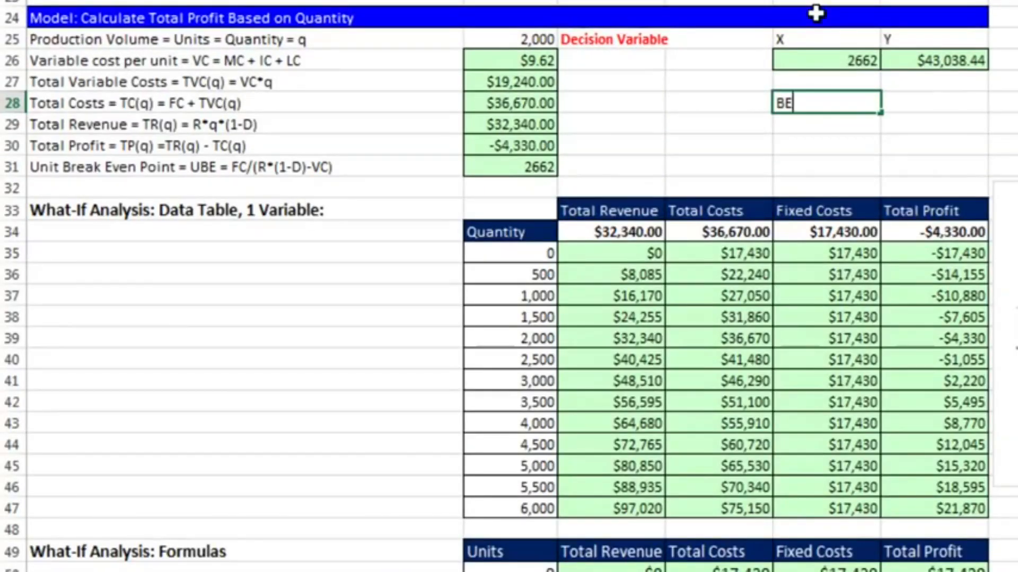
pyautogui.write('BEU Label:')
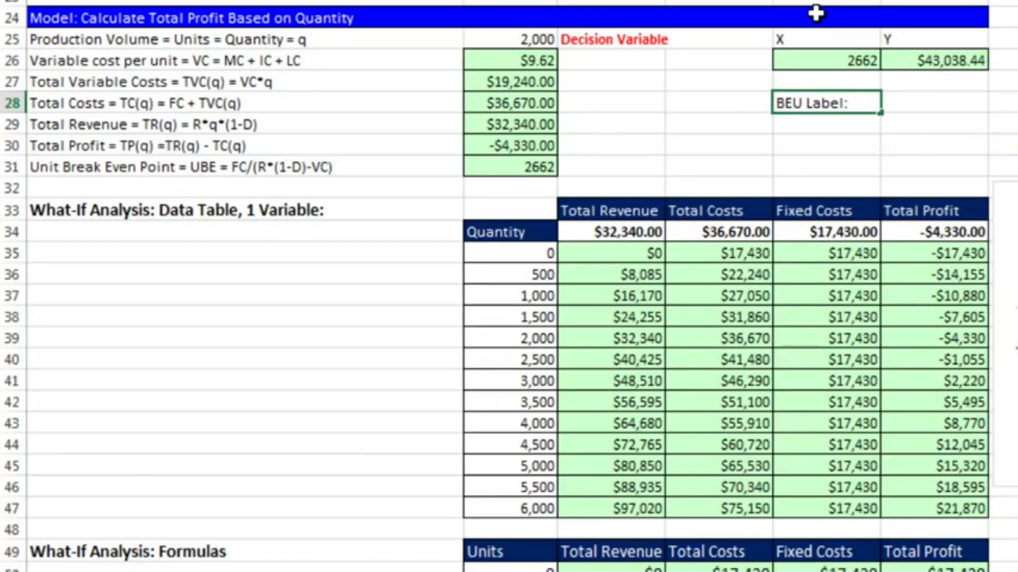
pyautogui.press('Return')
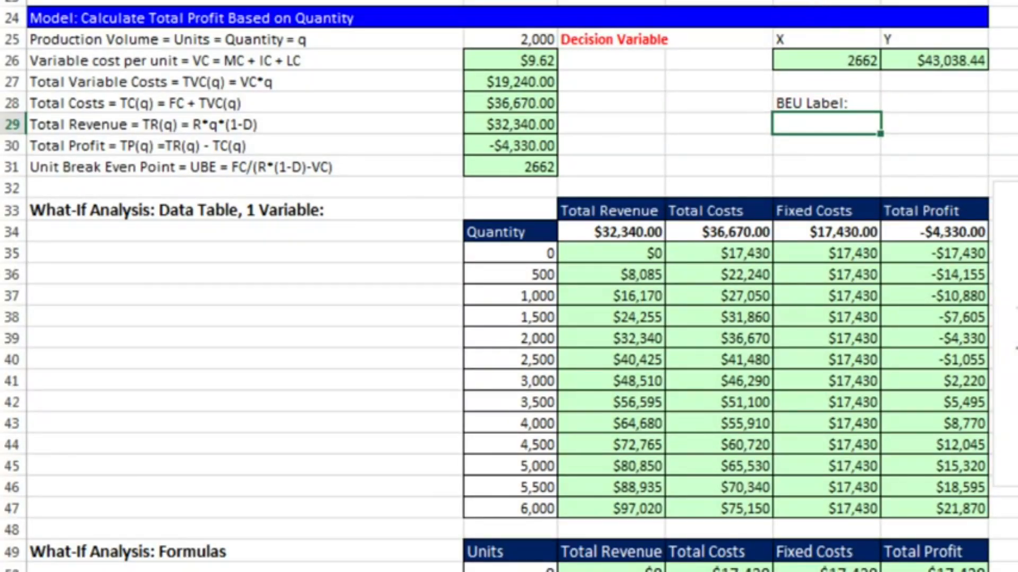
# - Give E29 a light green fill and enter the label formula ="BEU = "&E26 in it
pyautogui.hotkey('alt', 'h')
pyautogui.press('h')
pyautogui.press('Return')
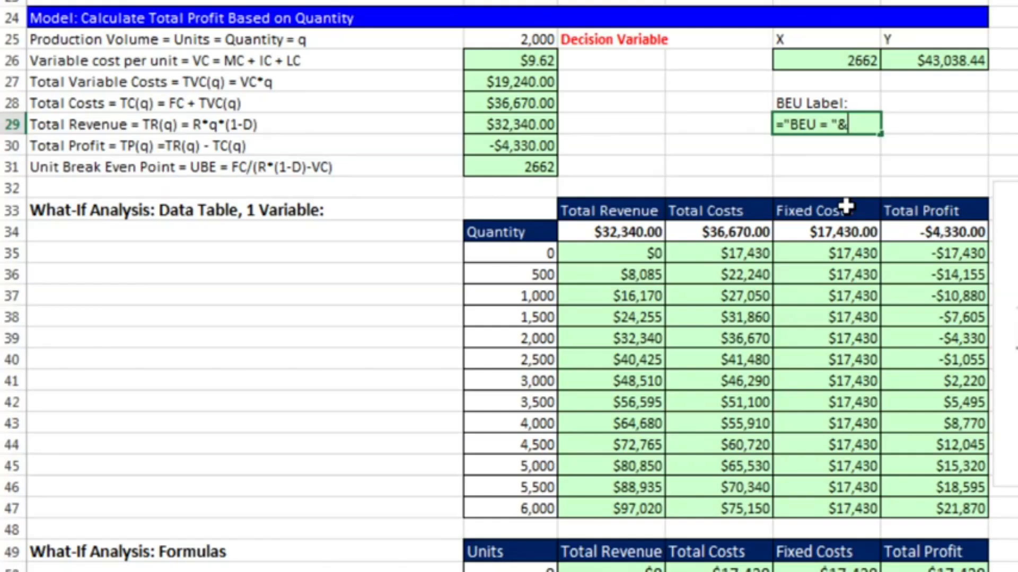
pyautogui.click(854, 56)
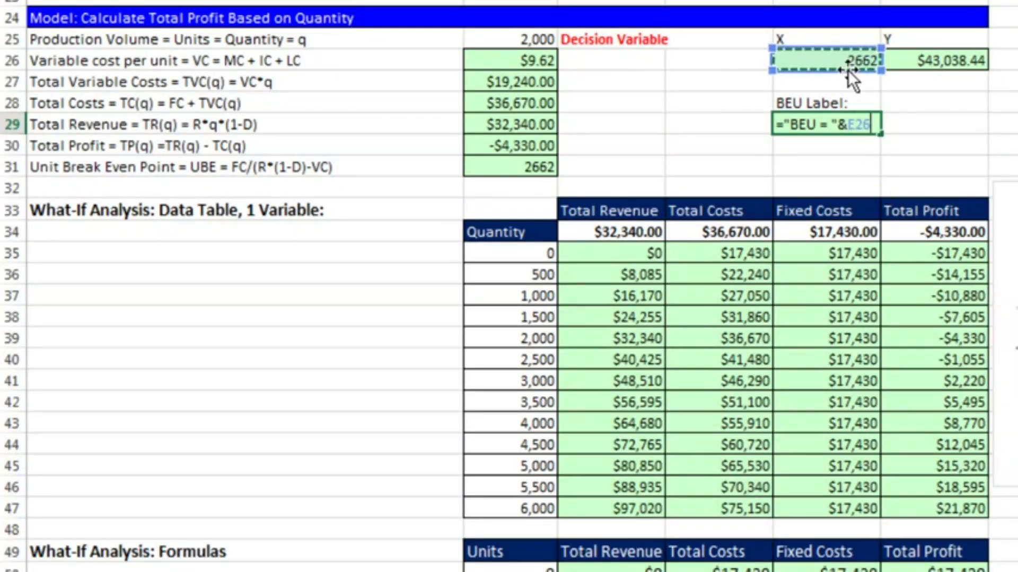
pyautogui.hotkey('ctrl', 'Return')
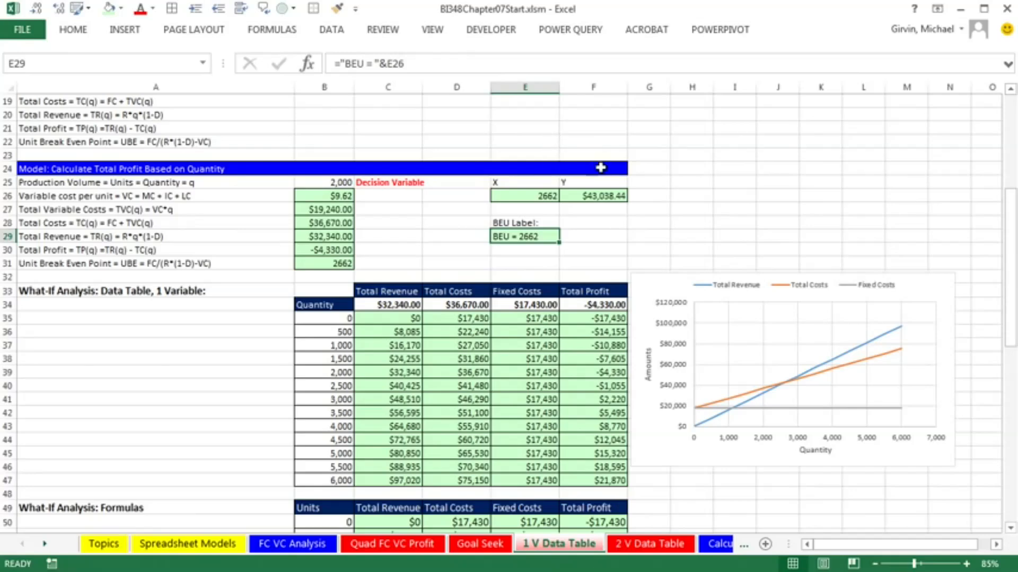
# - Add a new data series to the break-even chart, taking its series name from cell E29
pyautogui.click(659, 288)
pyautogui.rightClick(659, 287)
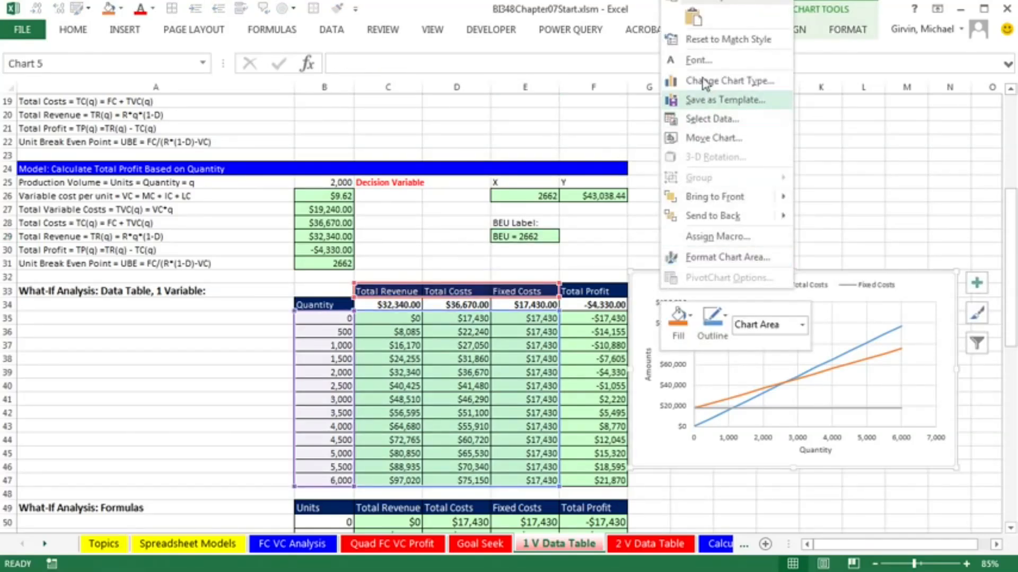
pyautogui.click(714, 127)
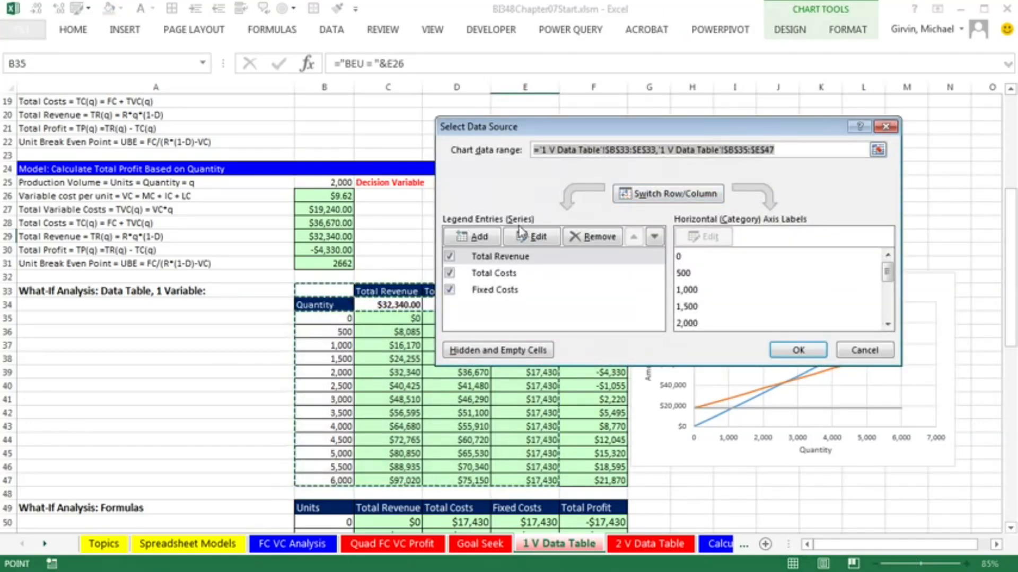
pyautogui.click(491, 239)
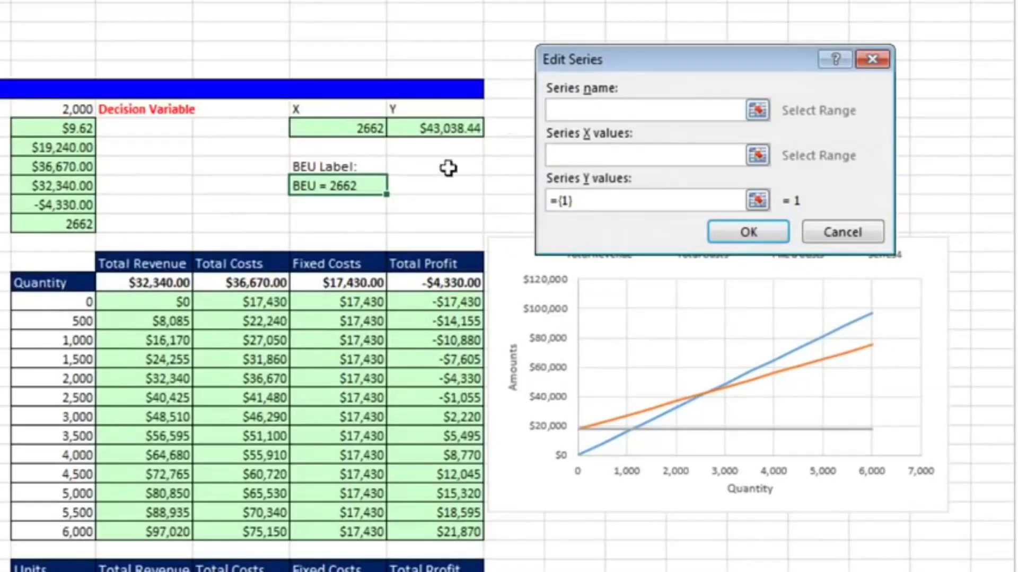
pyautogui.click(350, 185)
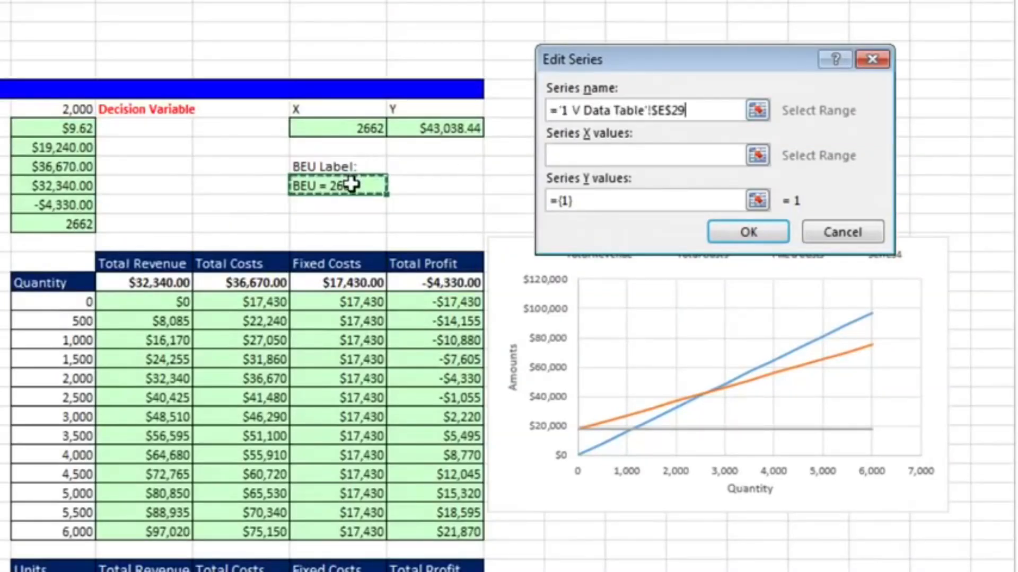
# - Set the new series' X values to E26 and Y values to F26, and apply the chart's data source changes
pyautogui.click(592, 159)
pyautogui.click(336, 127)
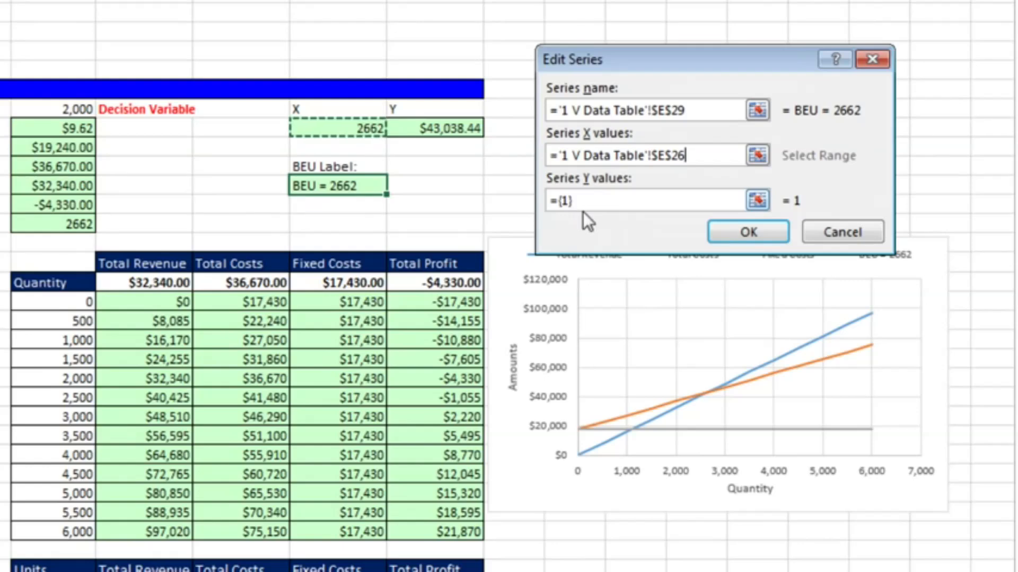
pyautogui.moveTo(595, 202); pyautogui.dragTo(541, 199)
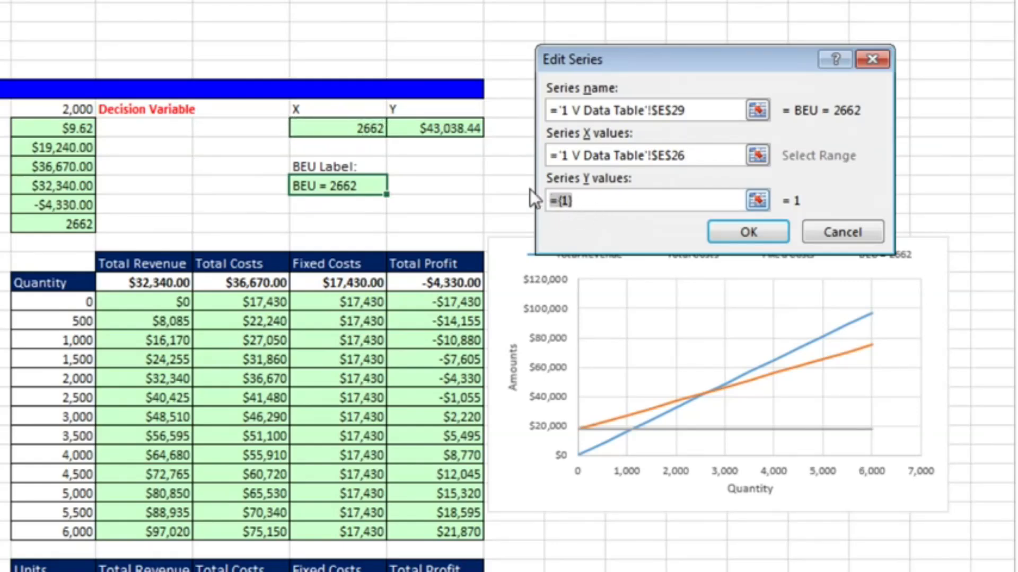
pyautogui.press('Delete')
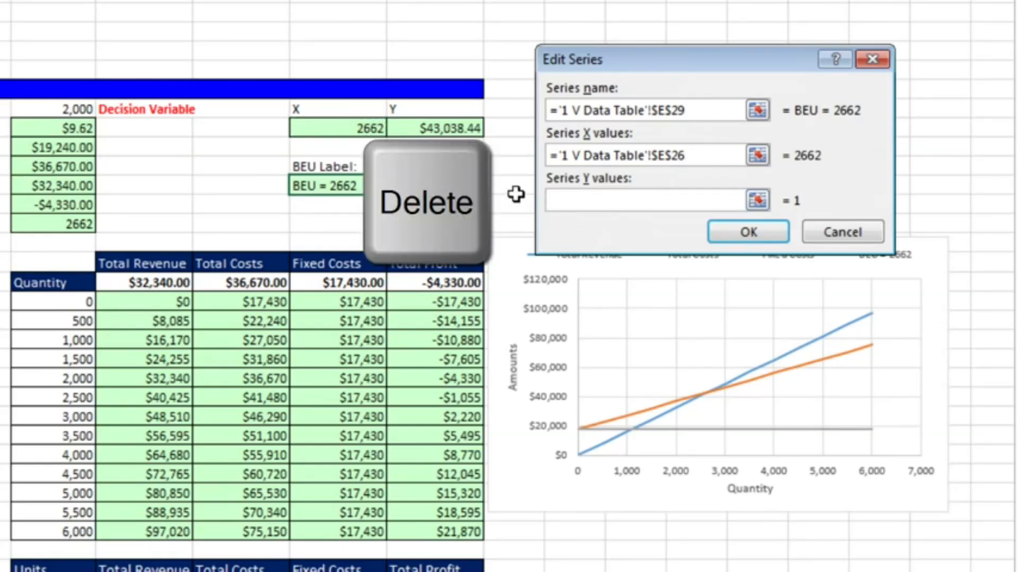
pyautogui.click(448, 129)
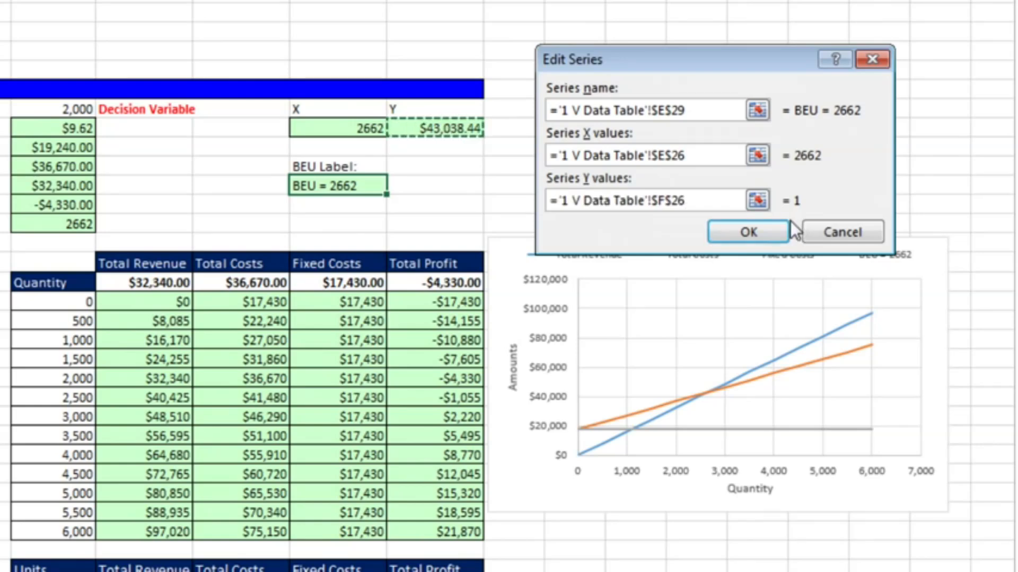
pyautogui.click(779, 232)
pyautogui.click(751, 345)
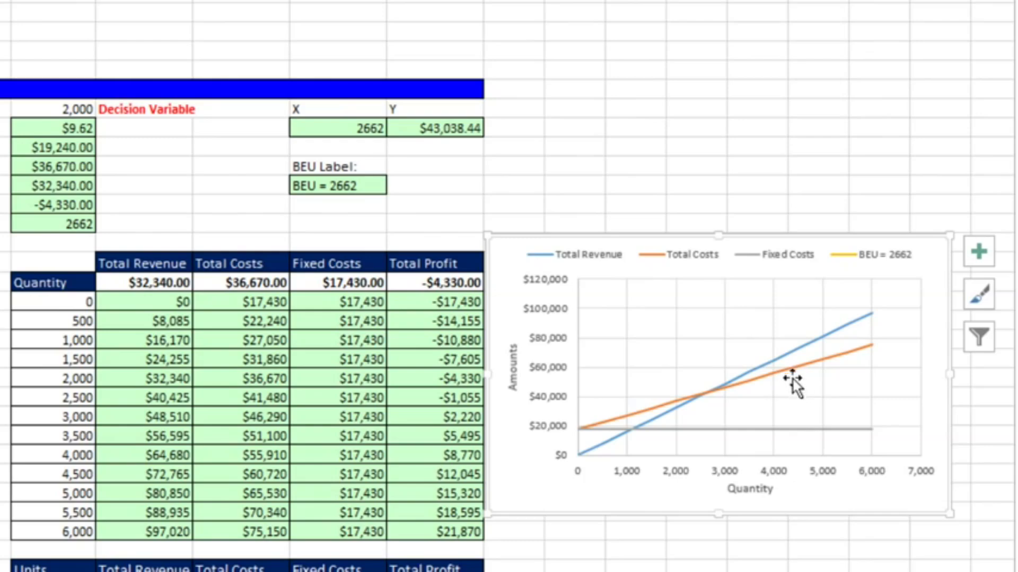
pyautogui.moveTo(794, 371)
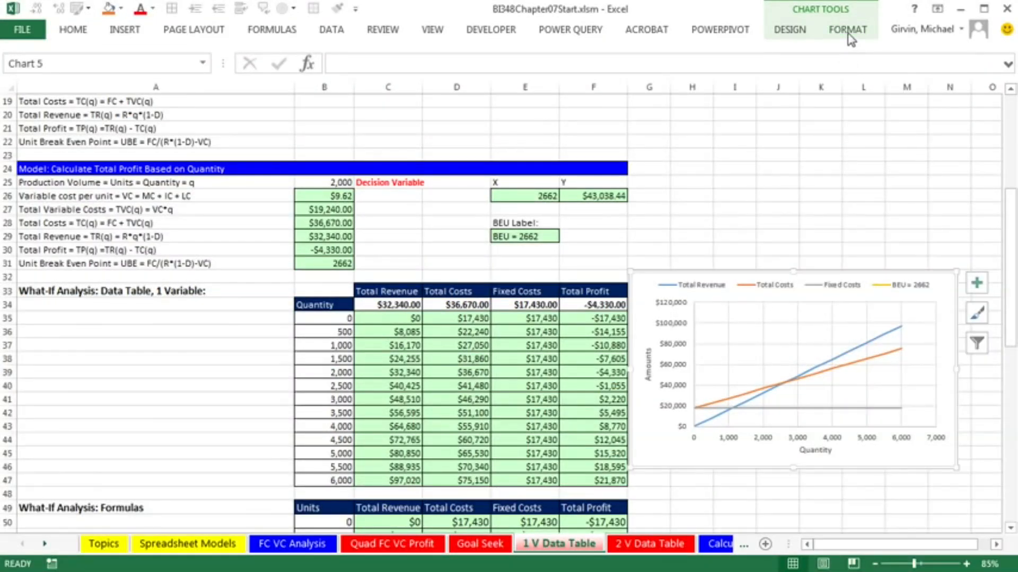
pyautogui.click(848, 30)
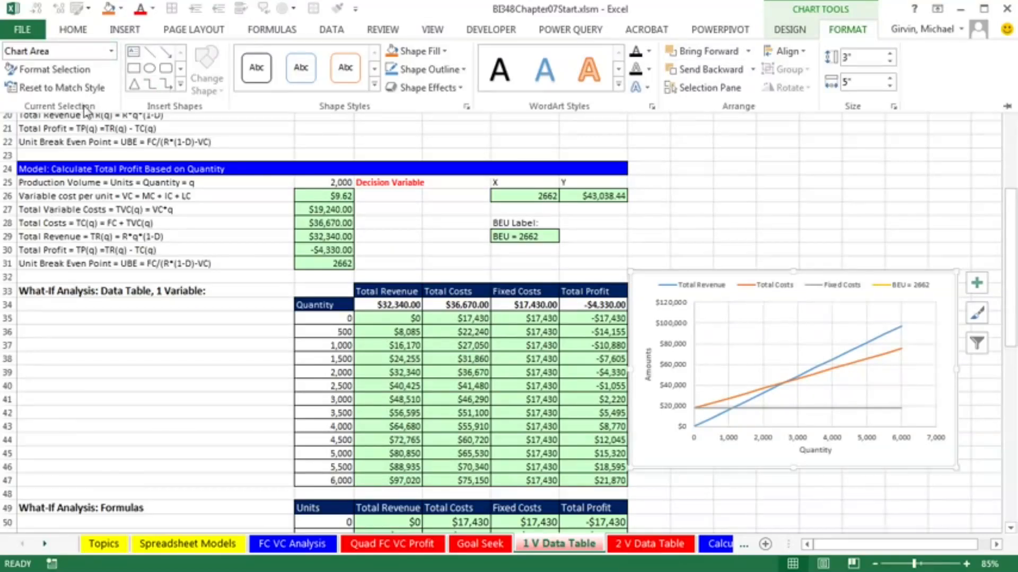
pyautogui.click(110, 51)
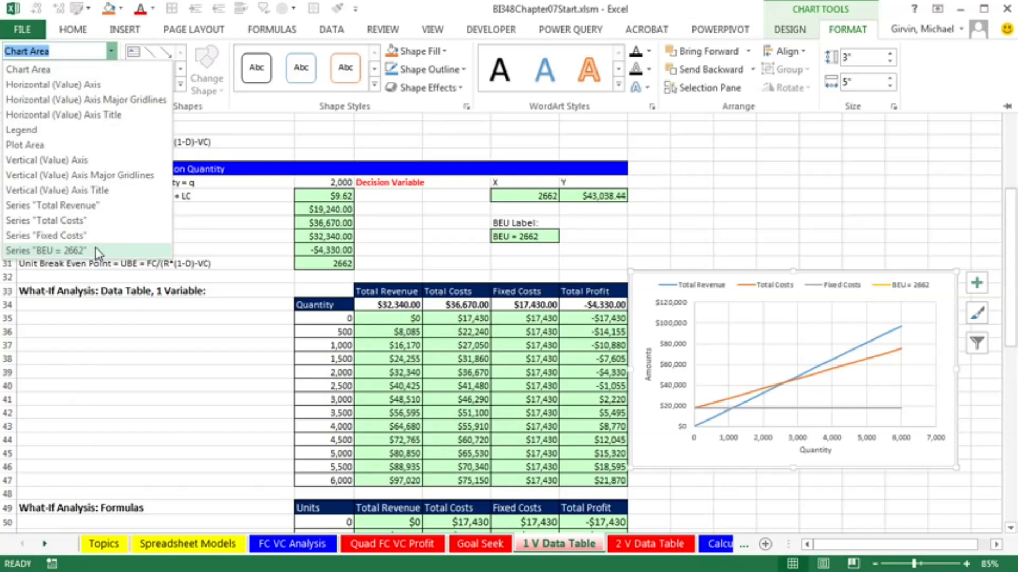
pyautogui.press('Escape')
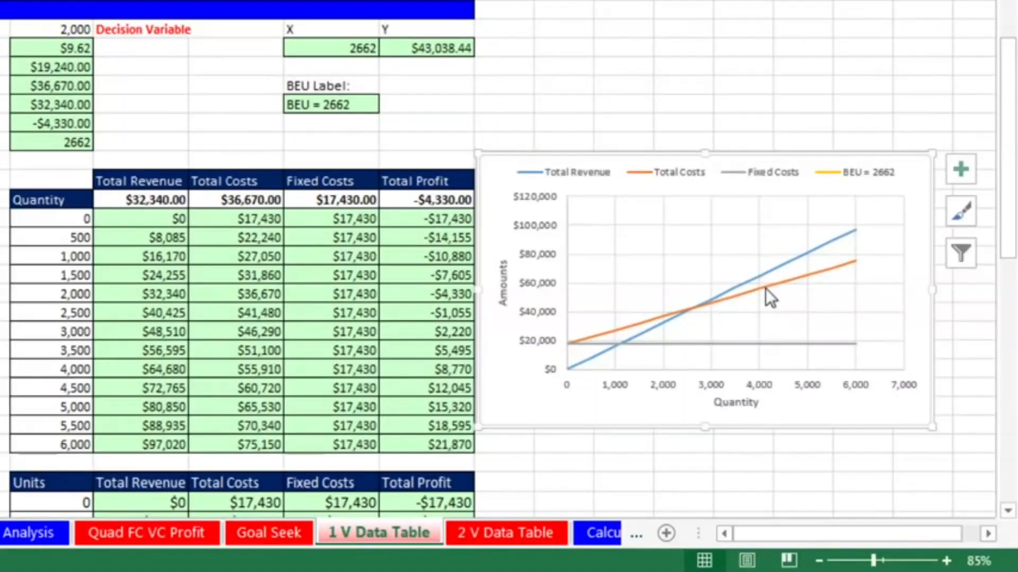
# - Select the BEU series at the break-even point in the chart and open its data series formatting options
pyautogui.click(766, 289)
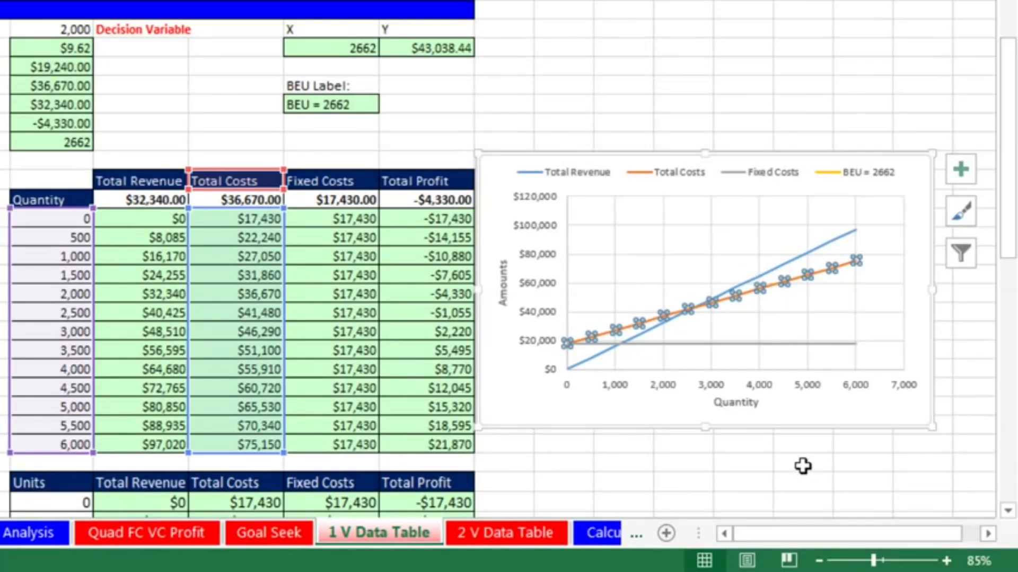
pyautogui.press('Down')
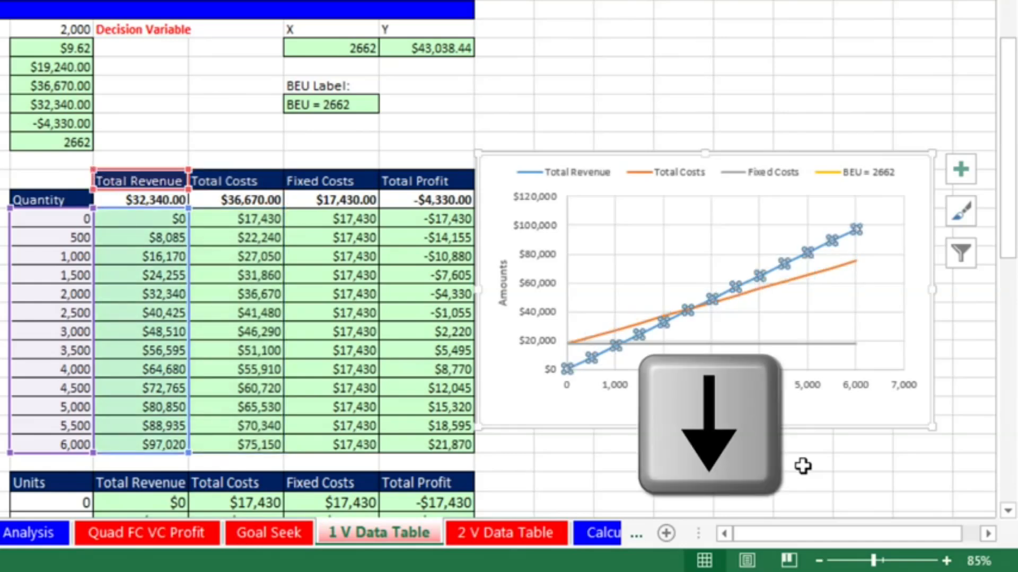
pyautogui.press('Down')
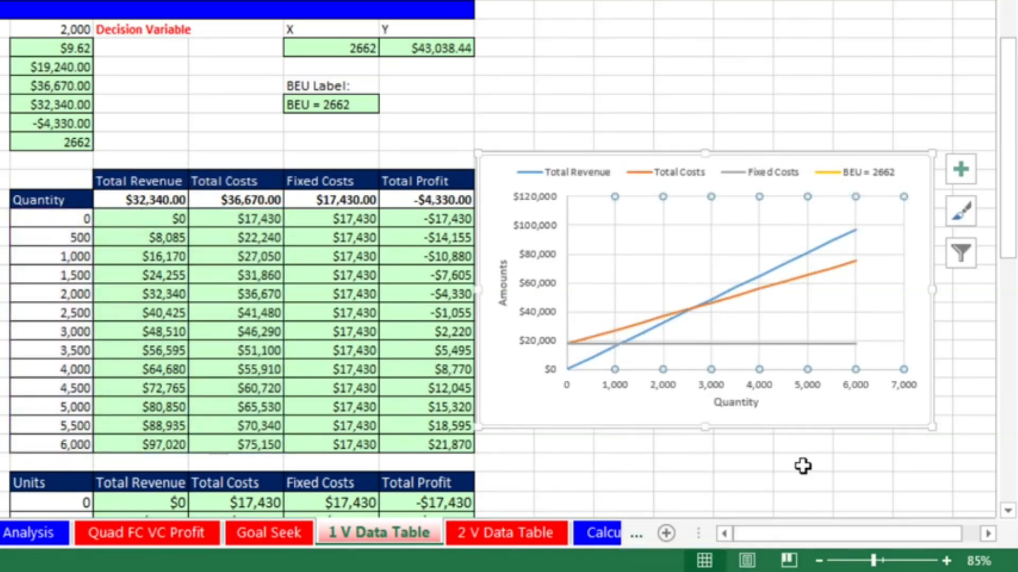
pyautogui.press('Up')
pyautogui.press('Up')
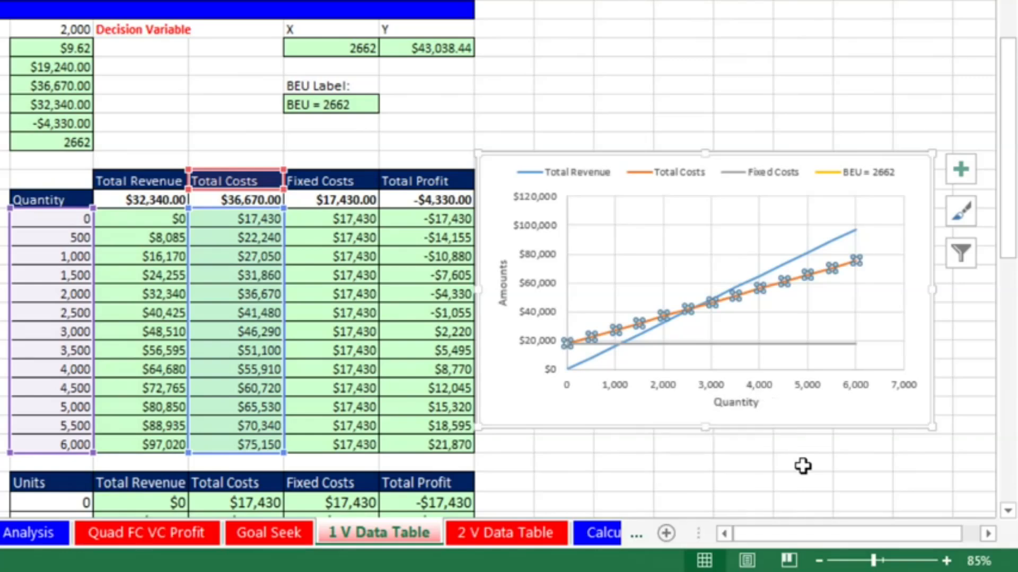
pyautogui.press('Up')
pyautogui.press('Up')
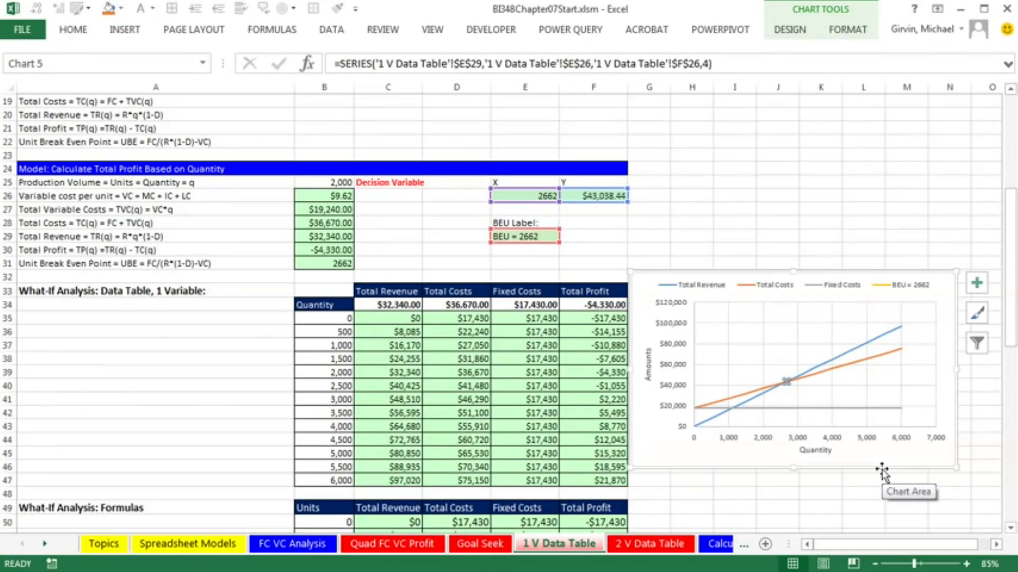
pyautogui.hotkey('ctrl', '1')
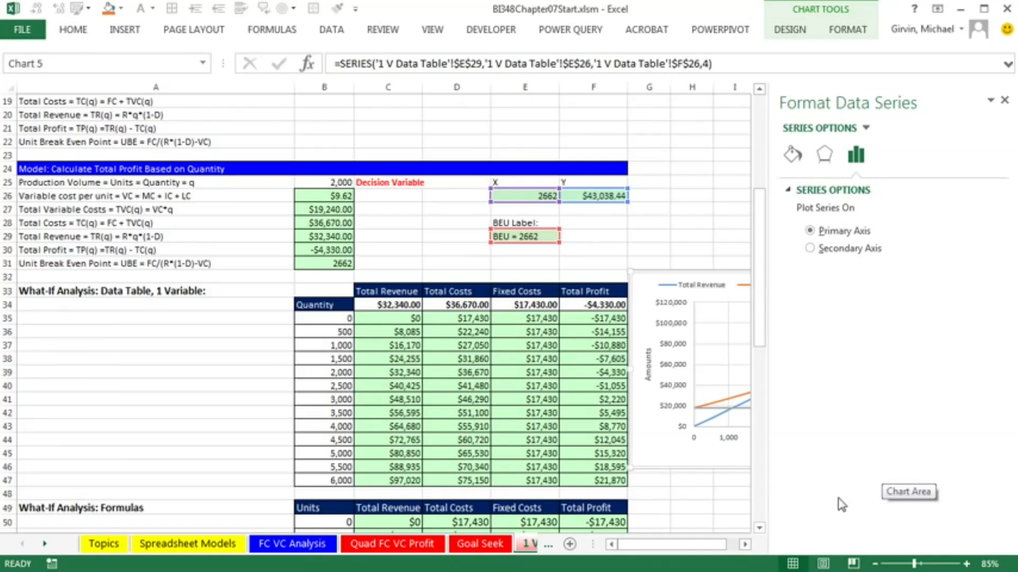
pyautogui.click(744, 544)
pyautogui.click(745, 544)
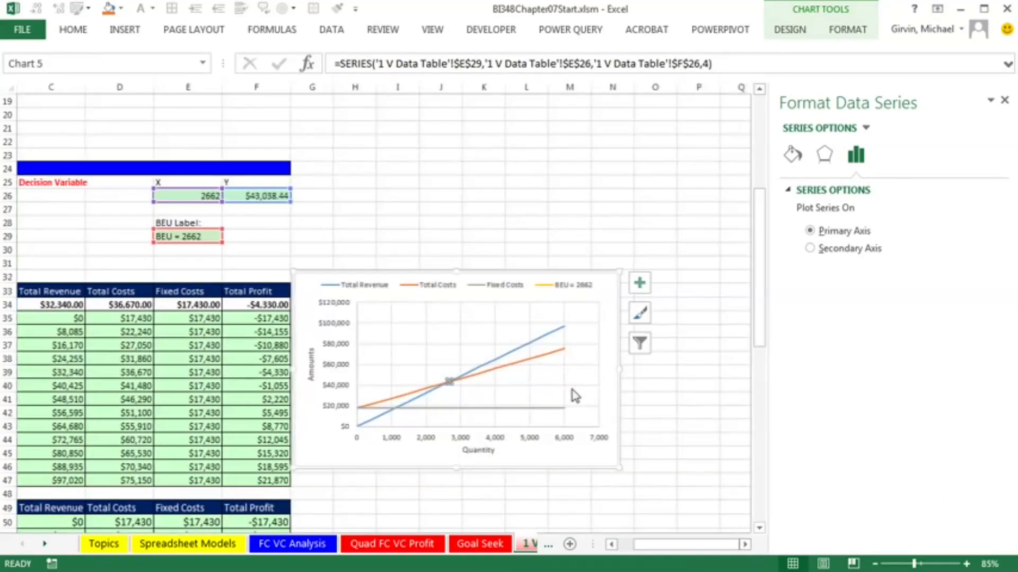
# - Turn on a built-in marker for the BEU series at the break-even point
pyautogui.click(794, 154)
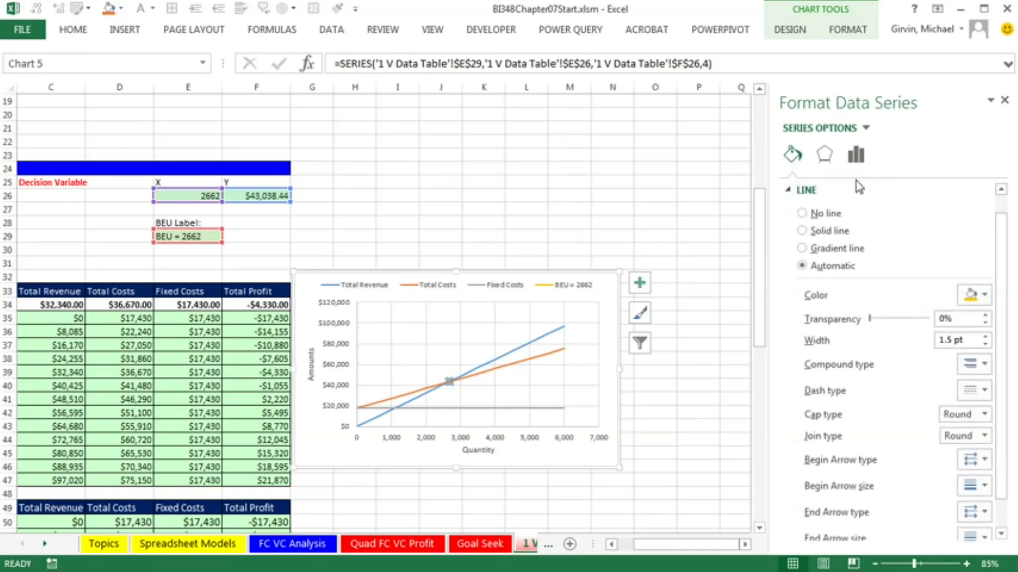
pyautogui.click(793, 192)
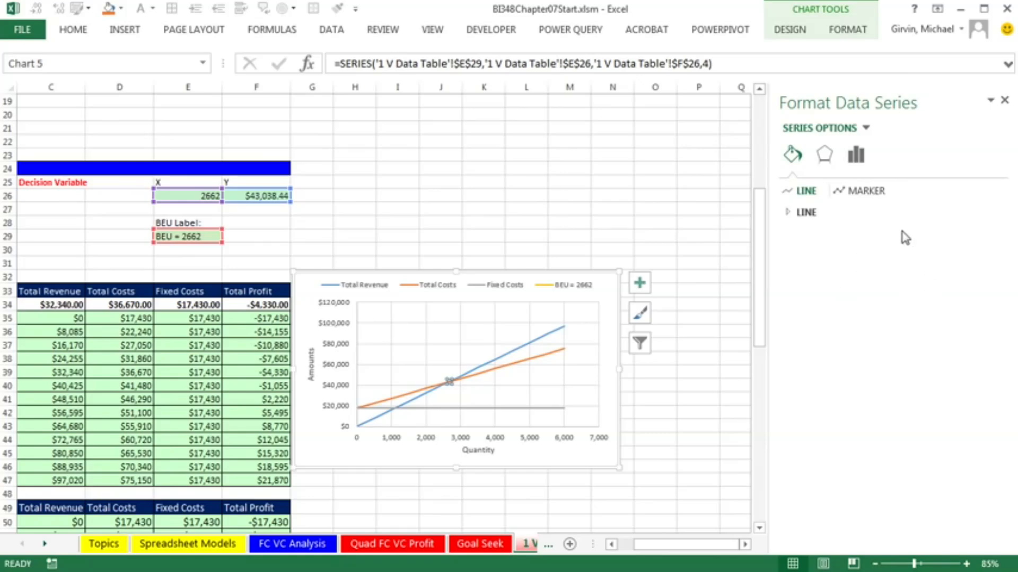
pyautogui.click(867, 192)
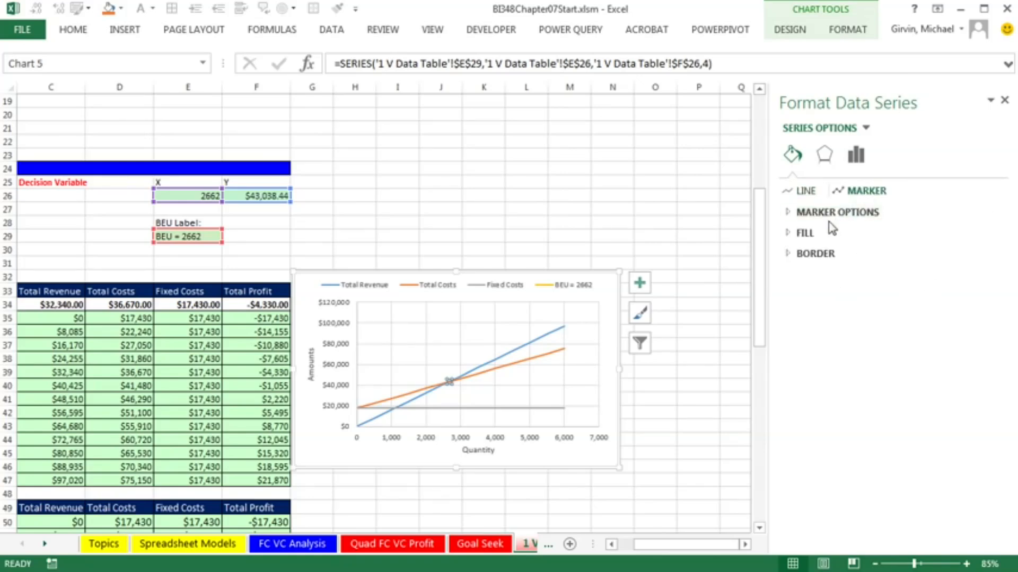
pyautogui.click(788, 212)
pyautogui.click(803, 269)
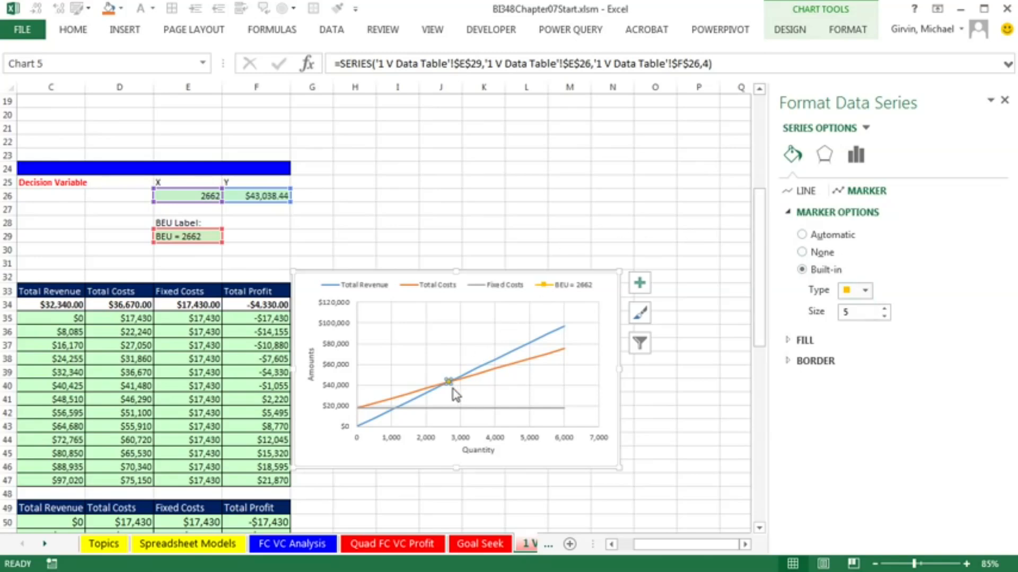
pyautogui.click(865, 291)
pyautogui.click(866, 292)
# - Give the BEU series marker a solid red fill and close the formatting options
pyautogui.click(789, 343)
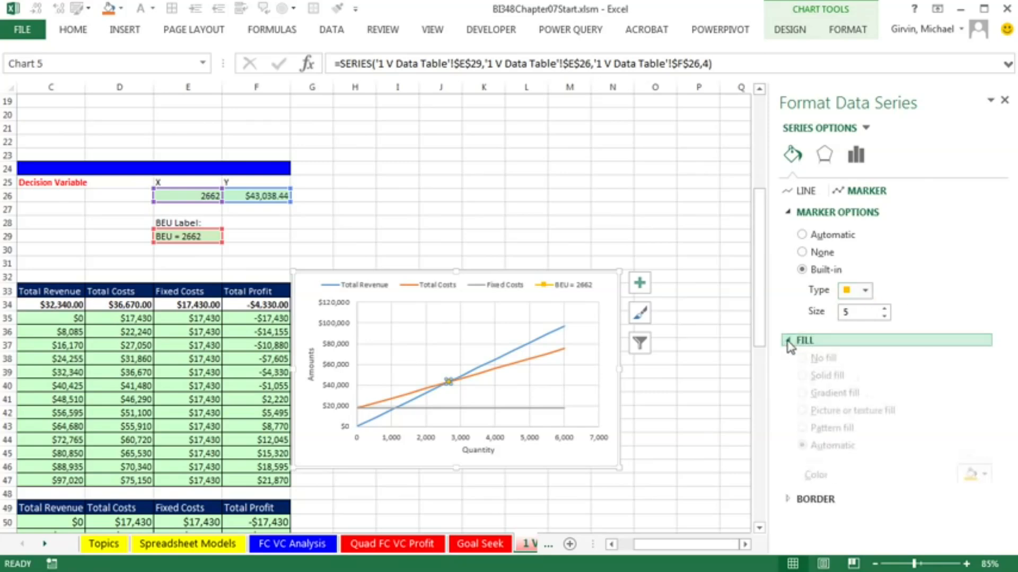
pyautogui.click(977, 480)
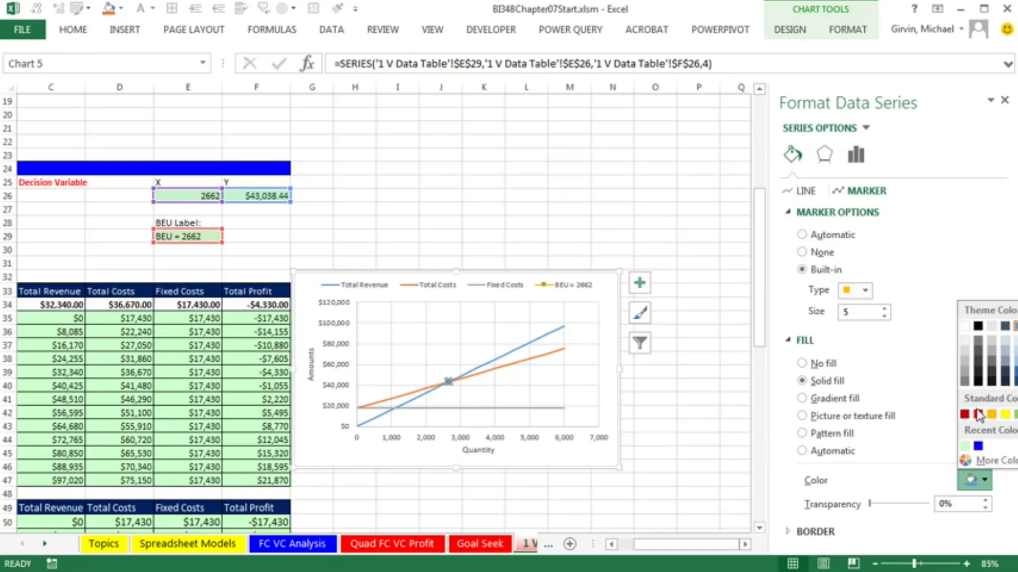
pyautogui.click(978, 414)
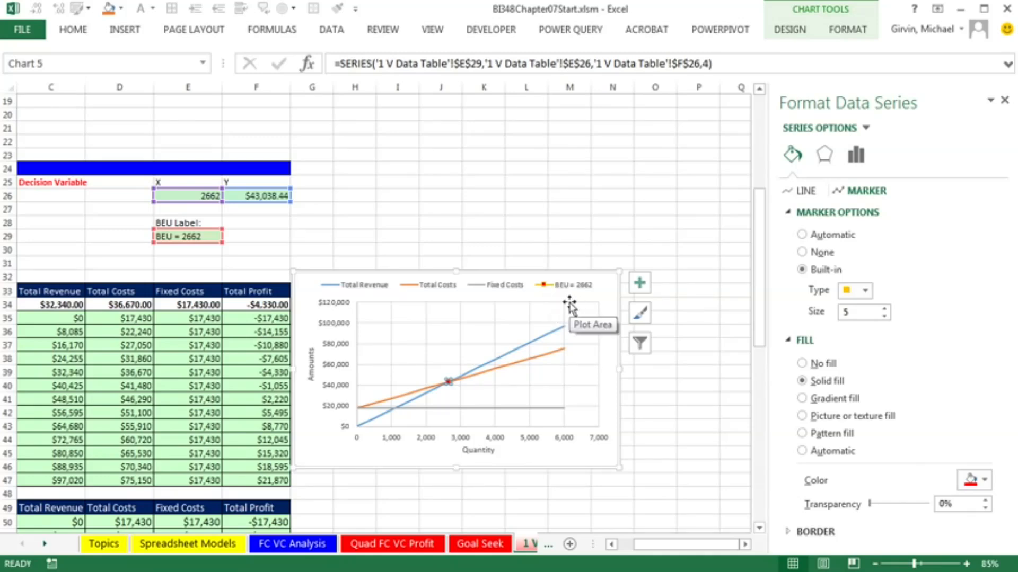
pyautogui.click(607, 295)
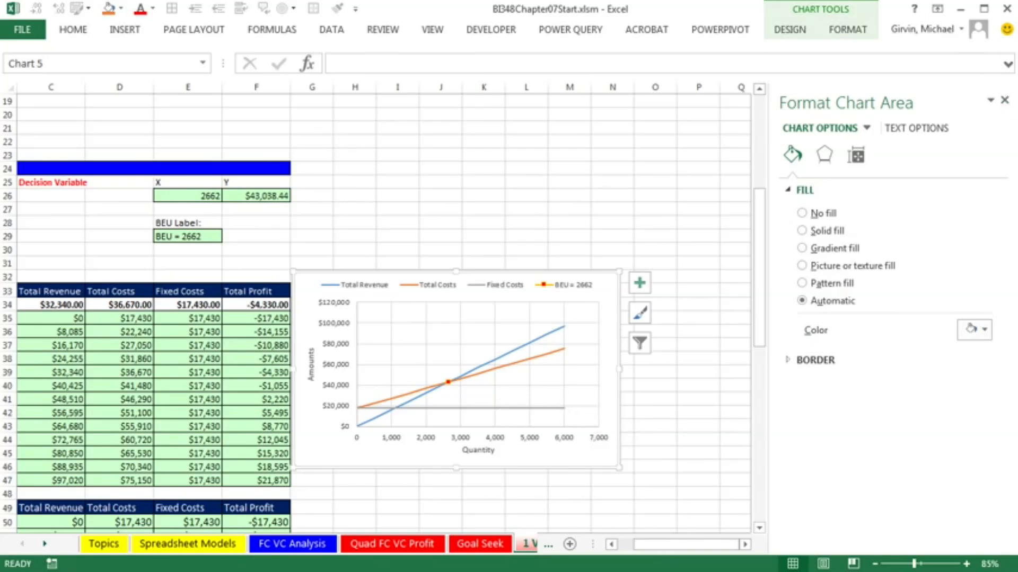
pyautogui.click(1004, 100)
# - Cut the break-even chart and paste it at cell E3, beside the formula inputs
pyautogui.moveTo(855, 545); pyautogui.dragTo(837, 544)
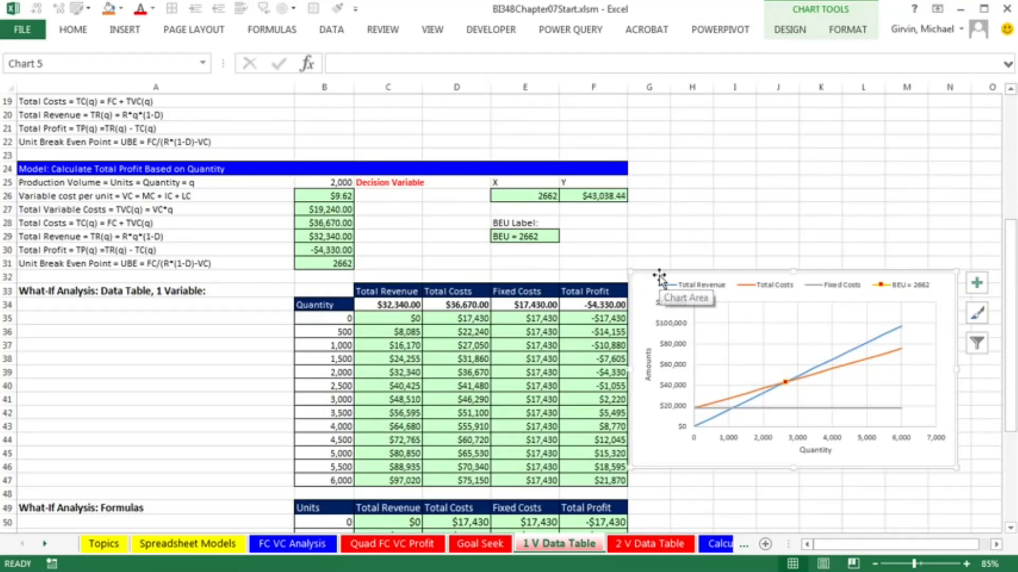
pyautogui.hotkey('ctrl', 'x')
pyautogui.scroll(6, 534, 252)
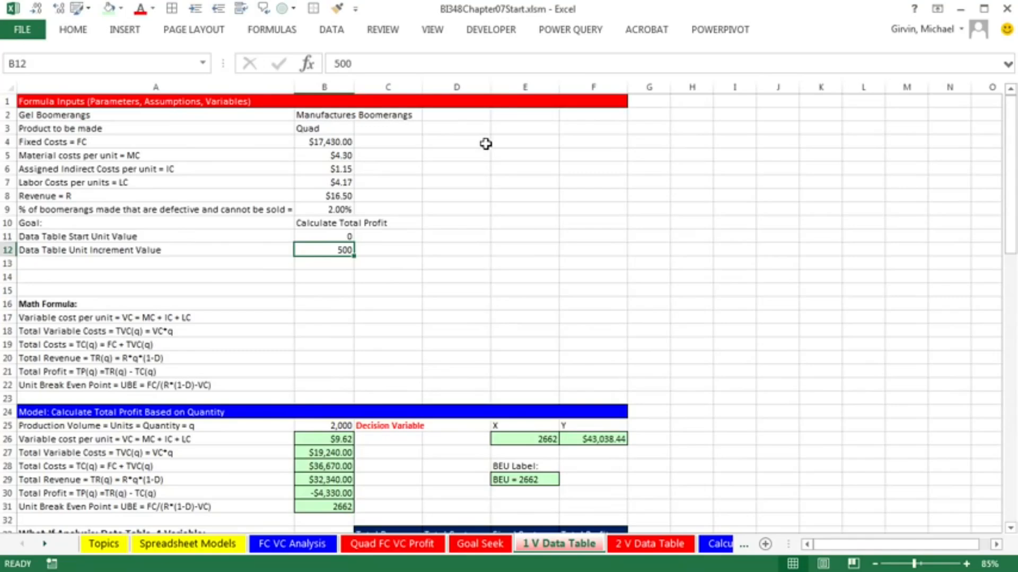
pyautogui.click(503, 131)
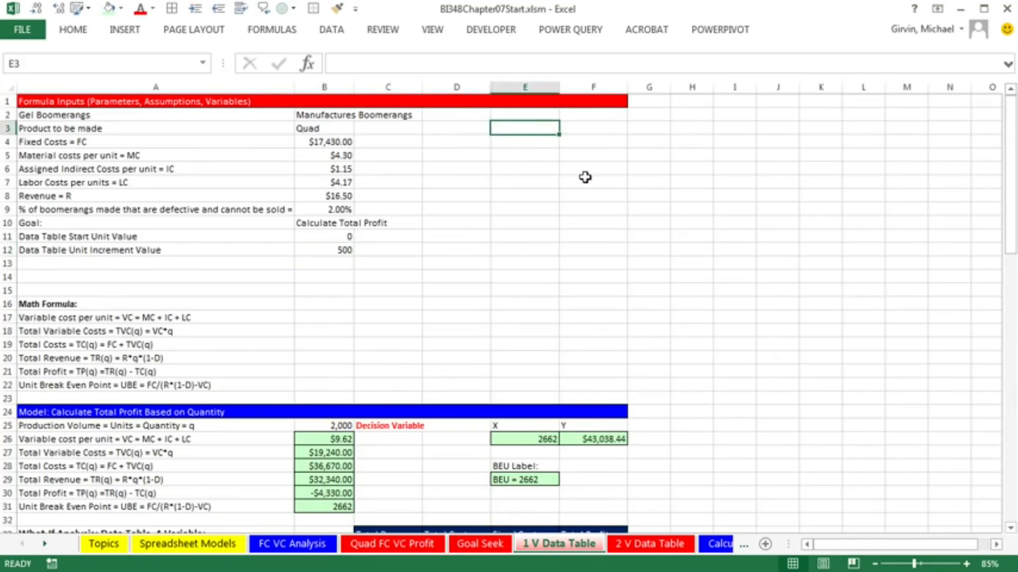
pyautogui.hotkey('ctrl', 'v')
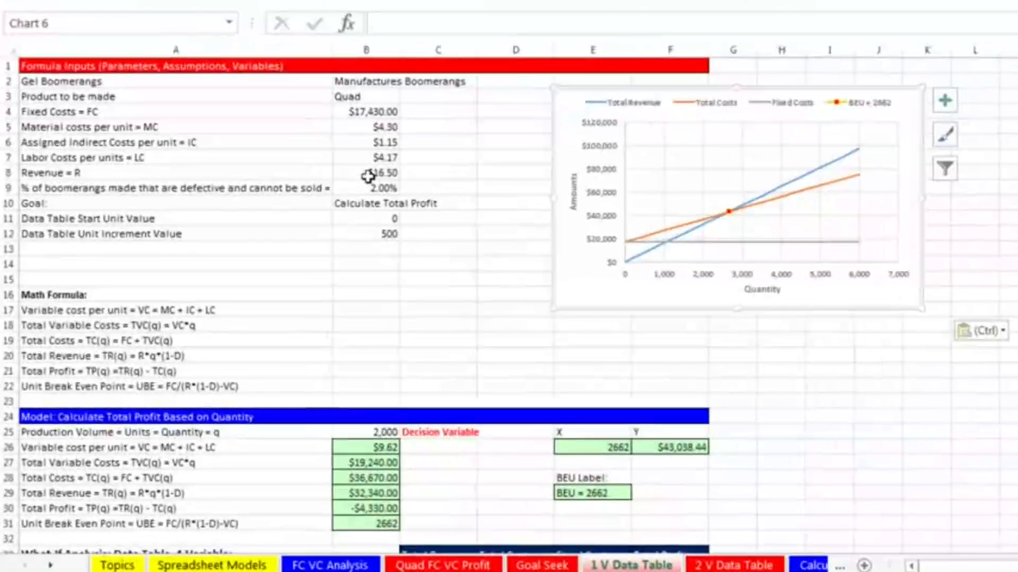
# - Test the break-even chart with a revenue of 19 in B8, and undo the change
pyautogui.click(327, 196)
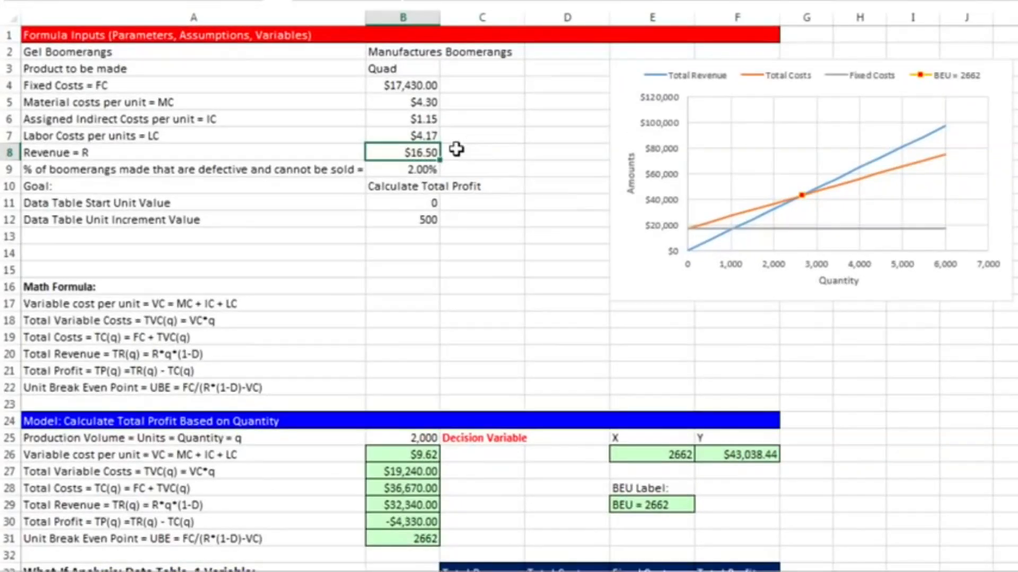
pyautogui.write('19')
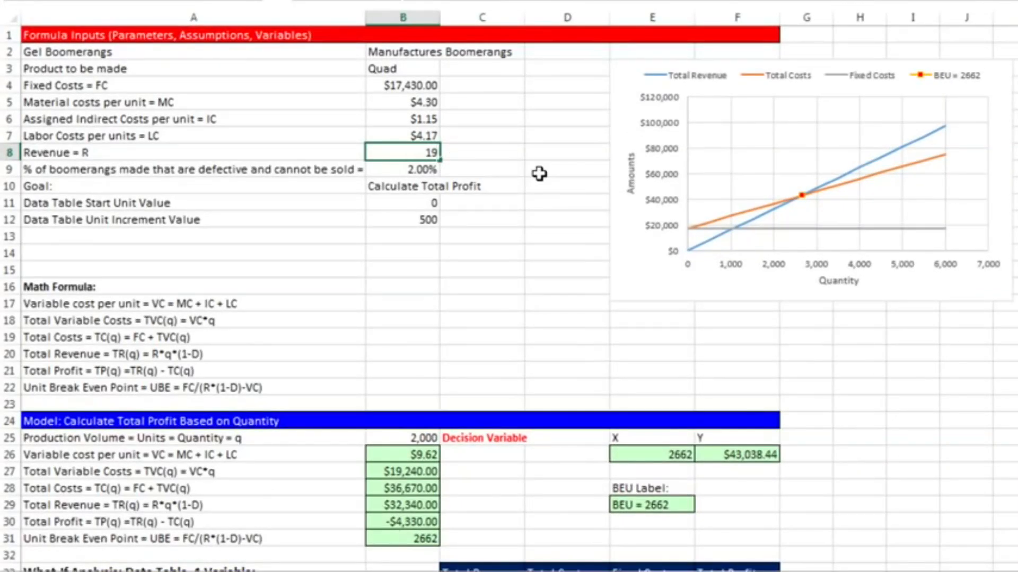
pyautogui.hotkey('ctrl', 'Return')
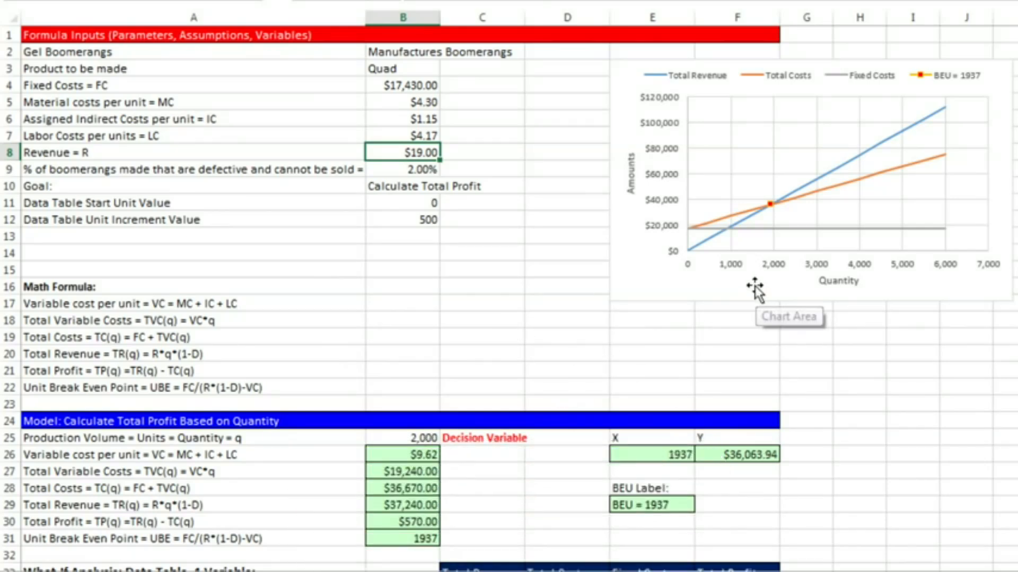
pyautogui.hotkey('ctrl', 'z')
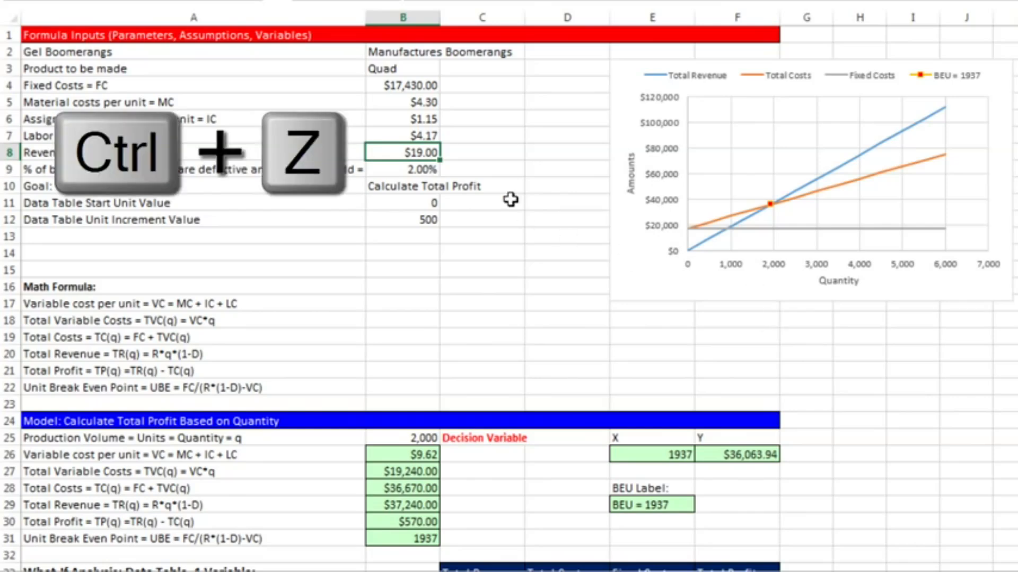
# - Test the break-even chart with assigned indirect costs of 1.5 per unit in B6, and undo the change
pyautogui.click(401, 122)
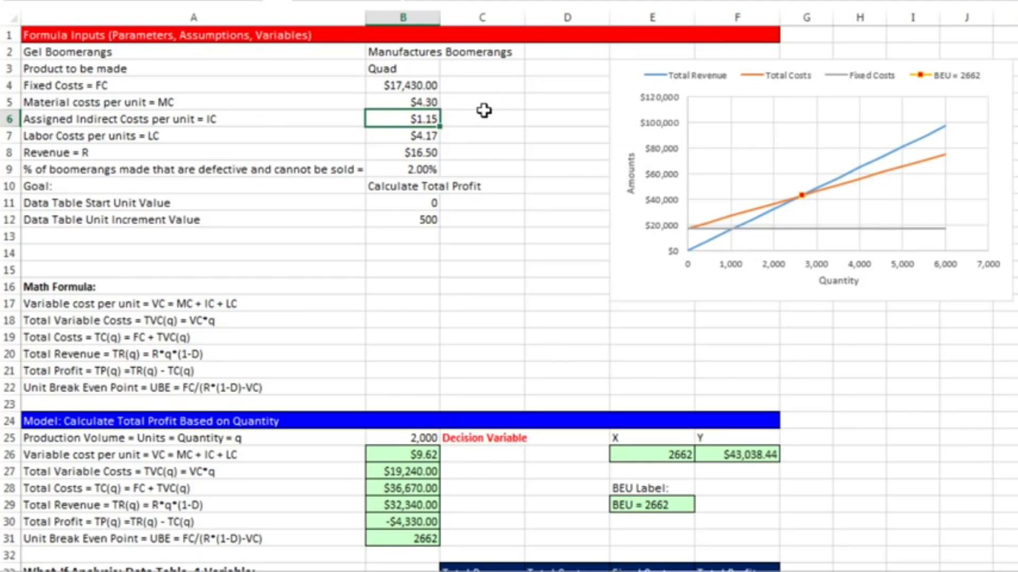
pyautogui.write('1')
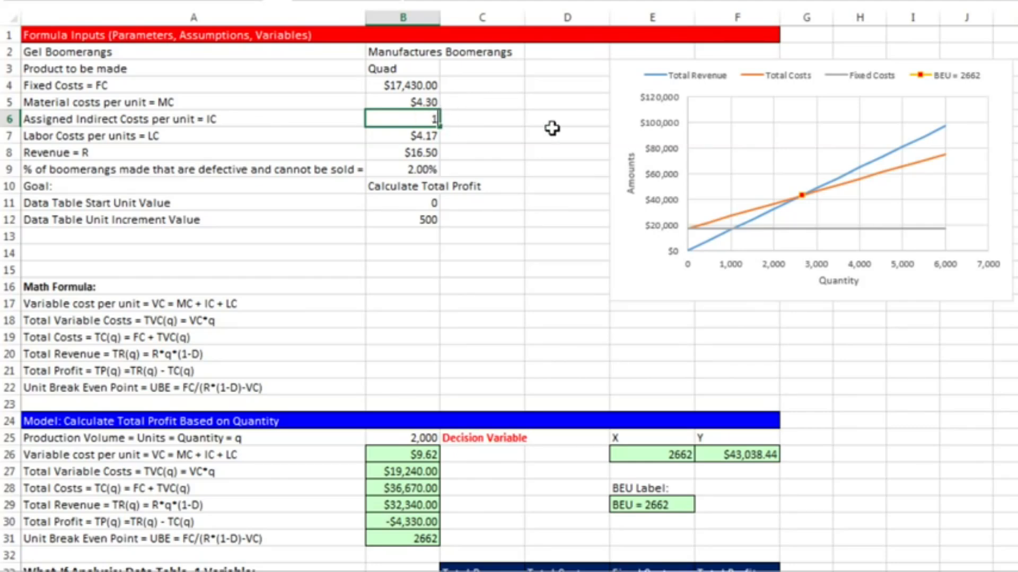
pyautogui.write('.5')
pyautogui.hotkey('ctrl', 'Return')
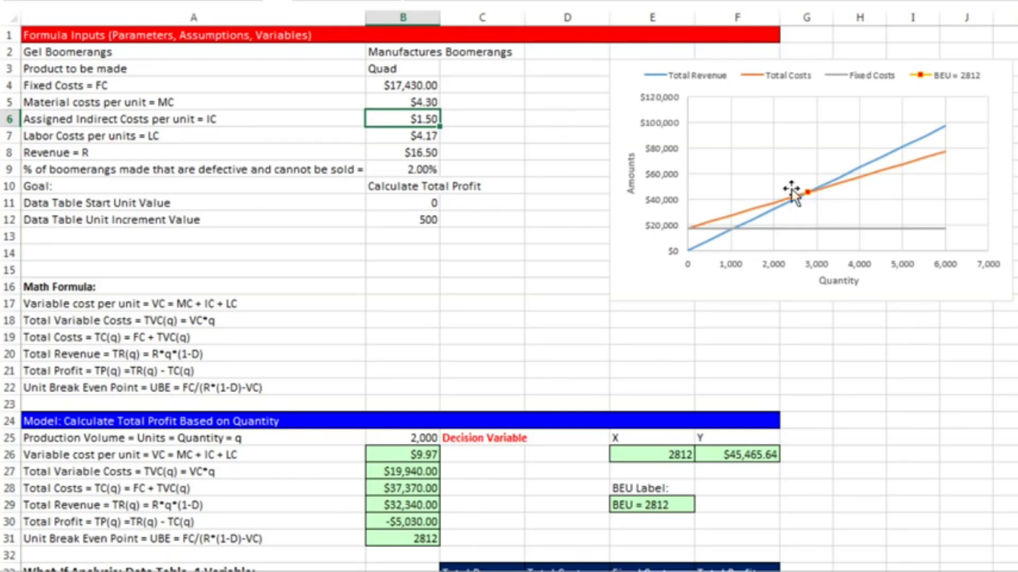
pyautogui.hotkey('ctrl', 'z')
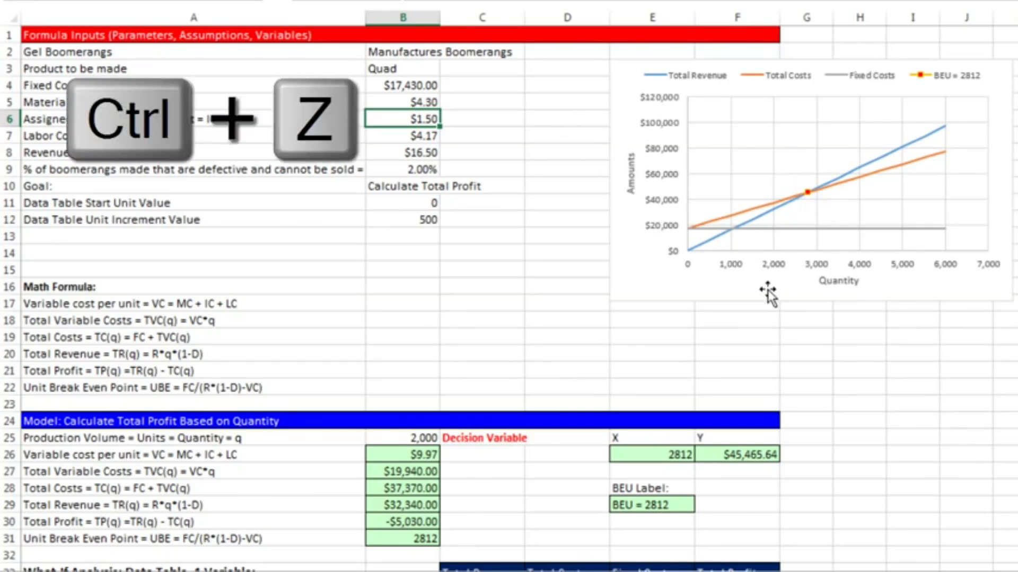
# - Move the break-even chart so that its upper-left corner sits in about cell D5
pyautogui.click(633, 66)
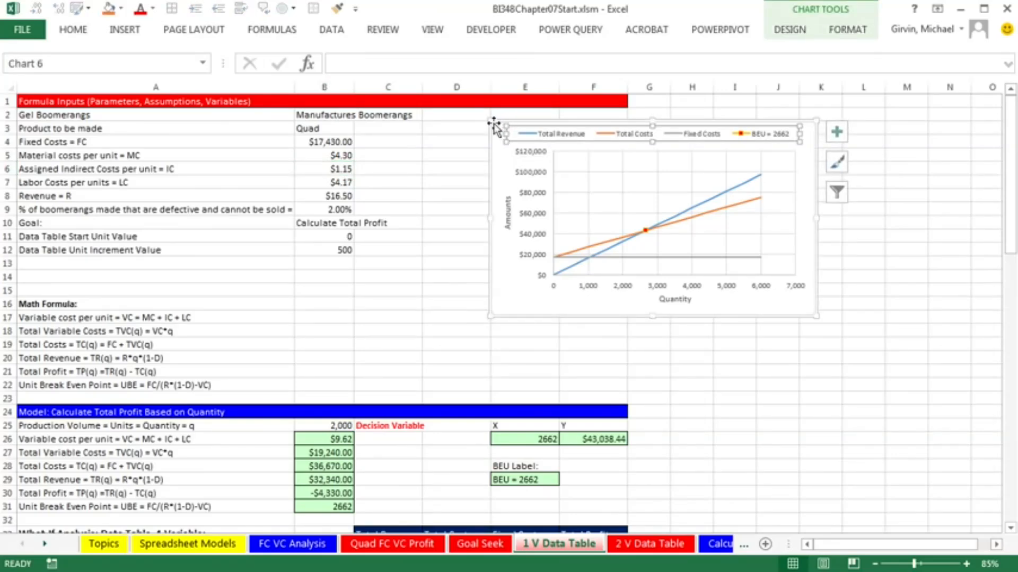
pyautogui.click(492, 164)
pyautogui.moveTo(492, 165); pyautogui.dragTo(440, 195)
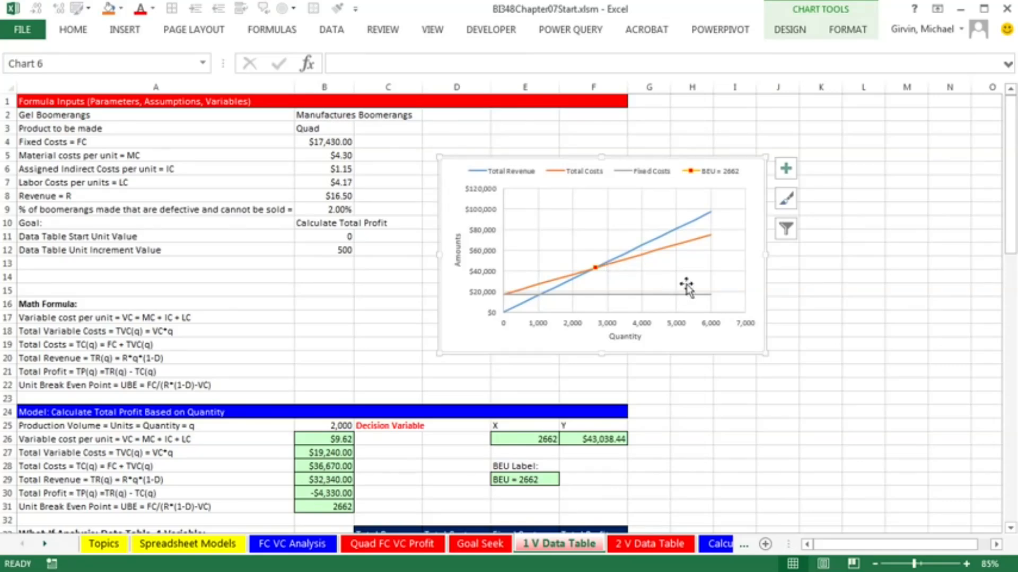